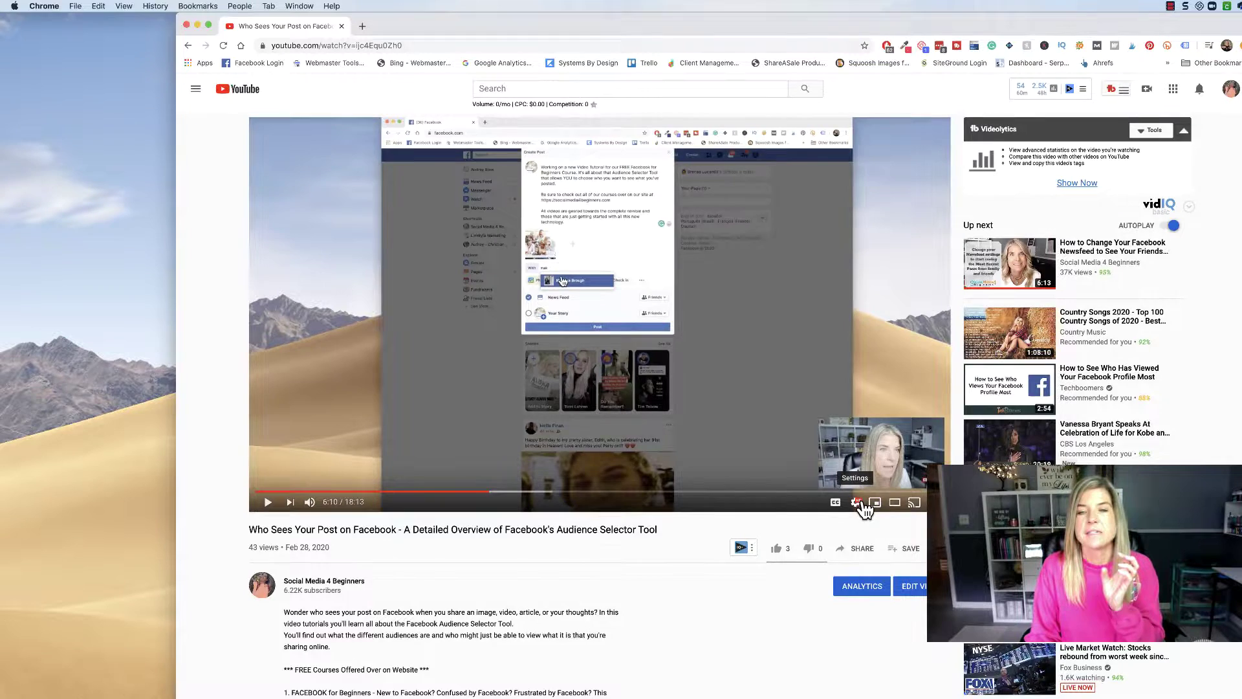
# - Turn the video's captions on, then switch them off again
pyautogui.scroll(5, 865, 510)
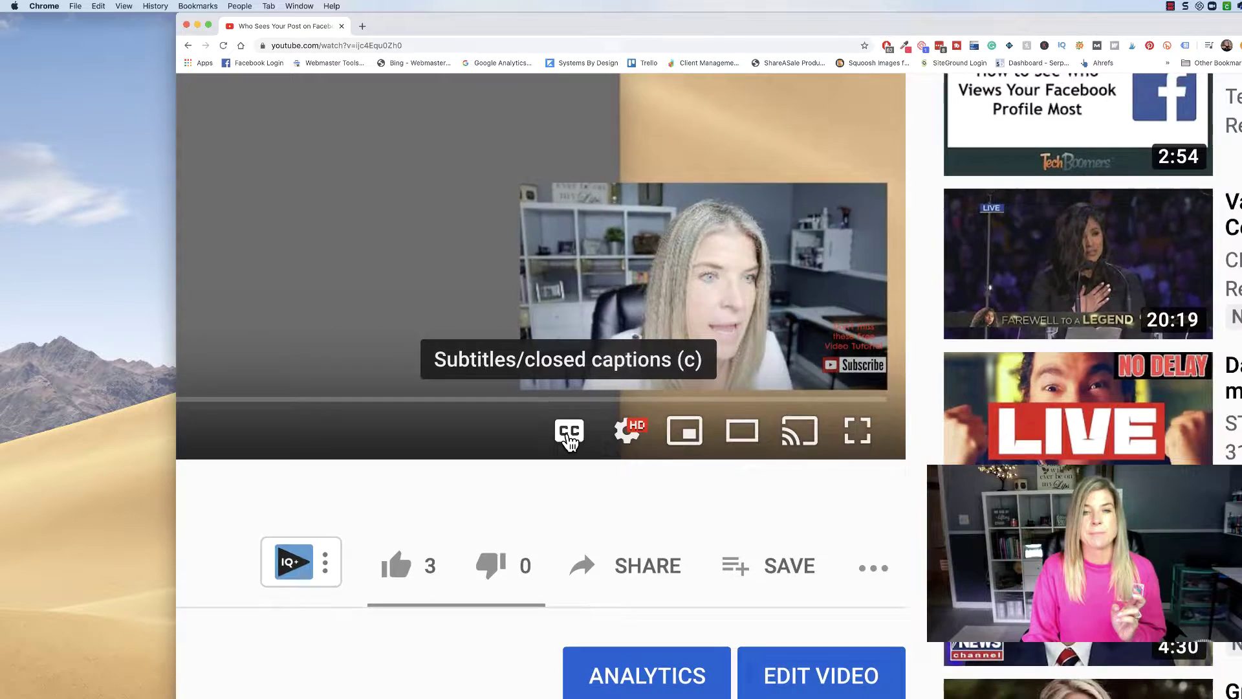
pyautogui.scroll(-5, 569, 440)
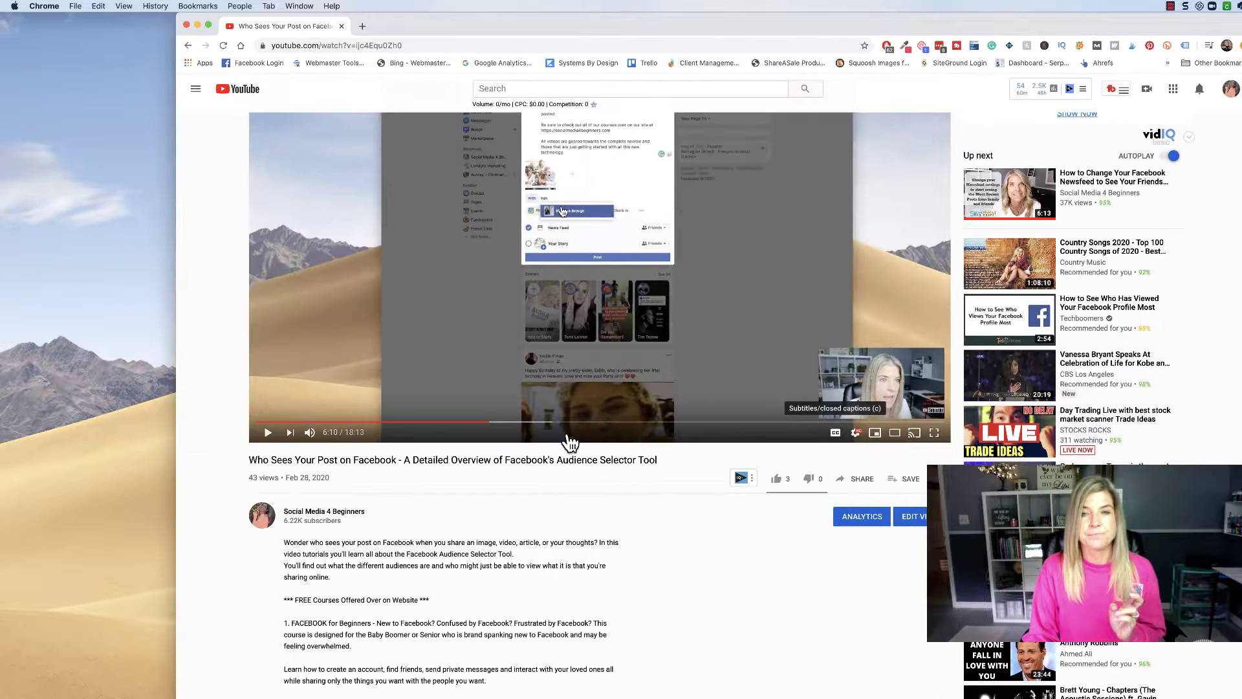
pyautogui.click(836, 435)
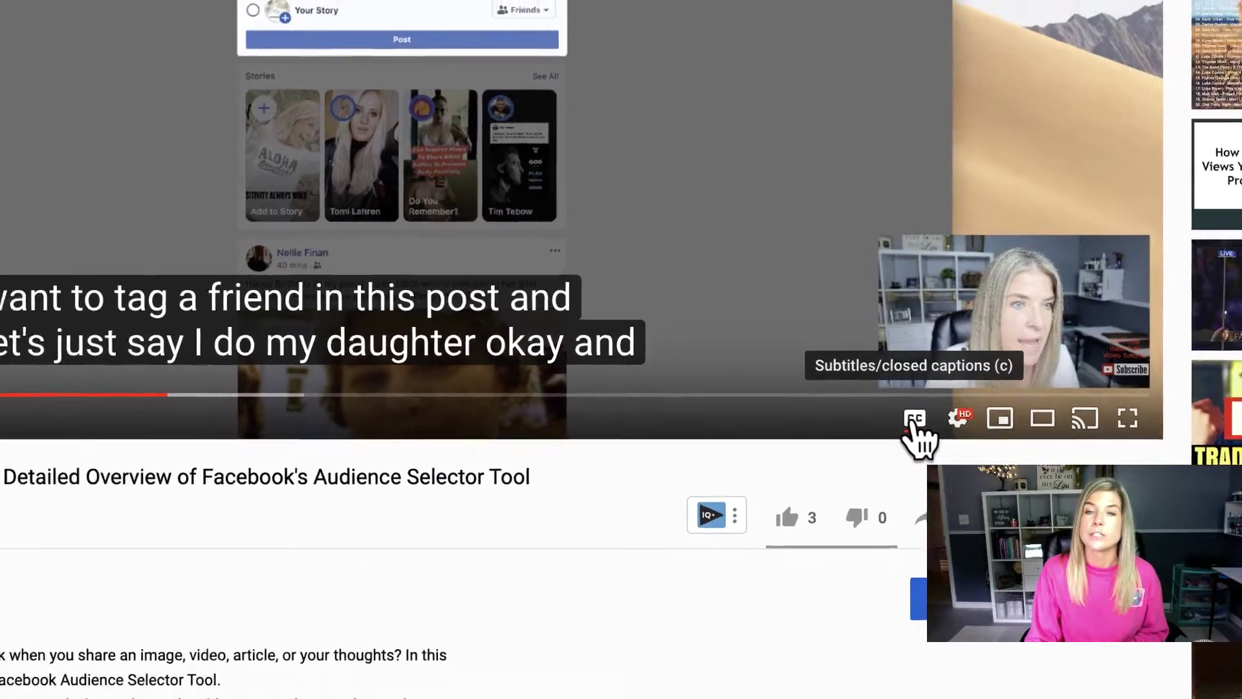
pyautogui.click(913, 421)
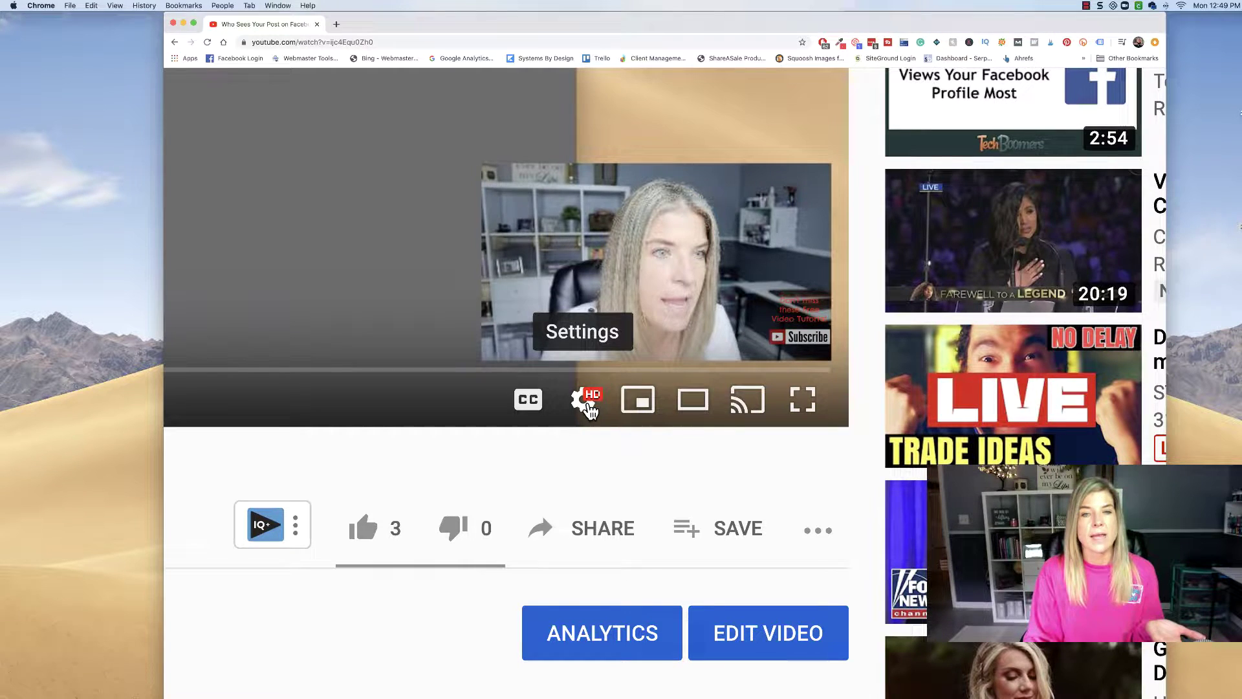
# - Briefly play and pause the video, then show the playback speed list with Normal selected
pyautogui.click(589, 407)
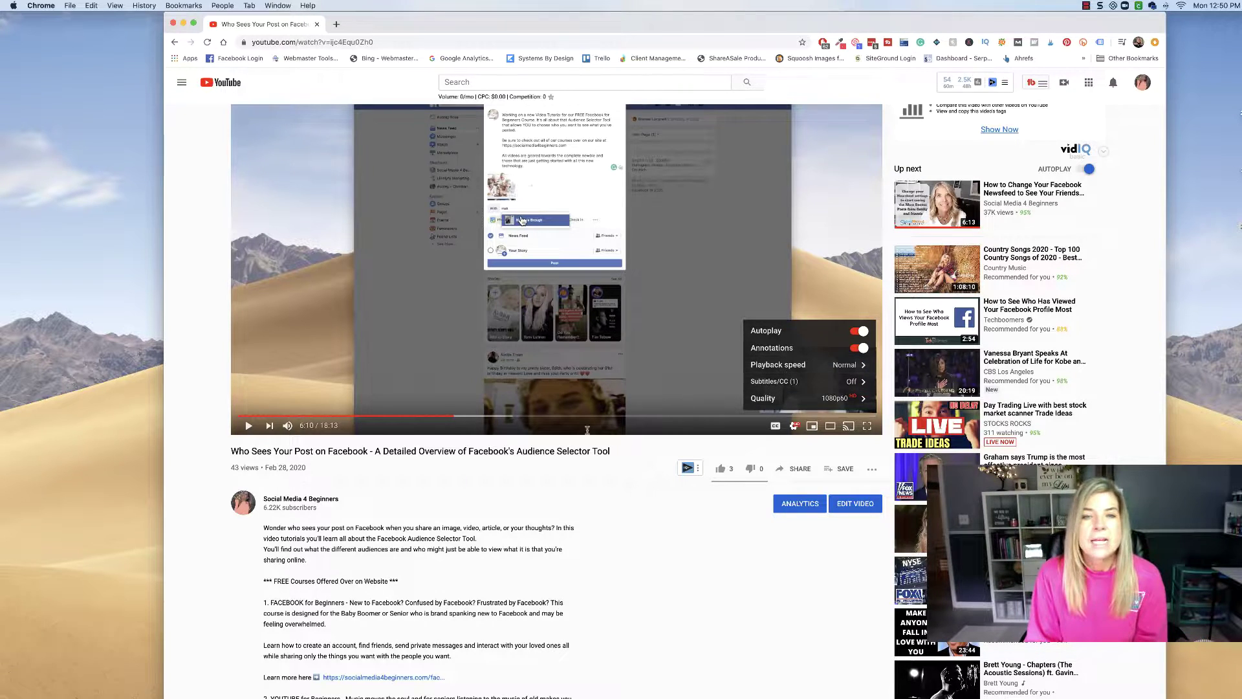
pyautogui.click(249, 426)
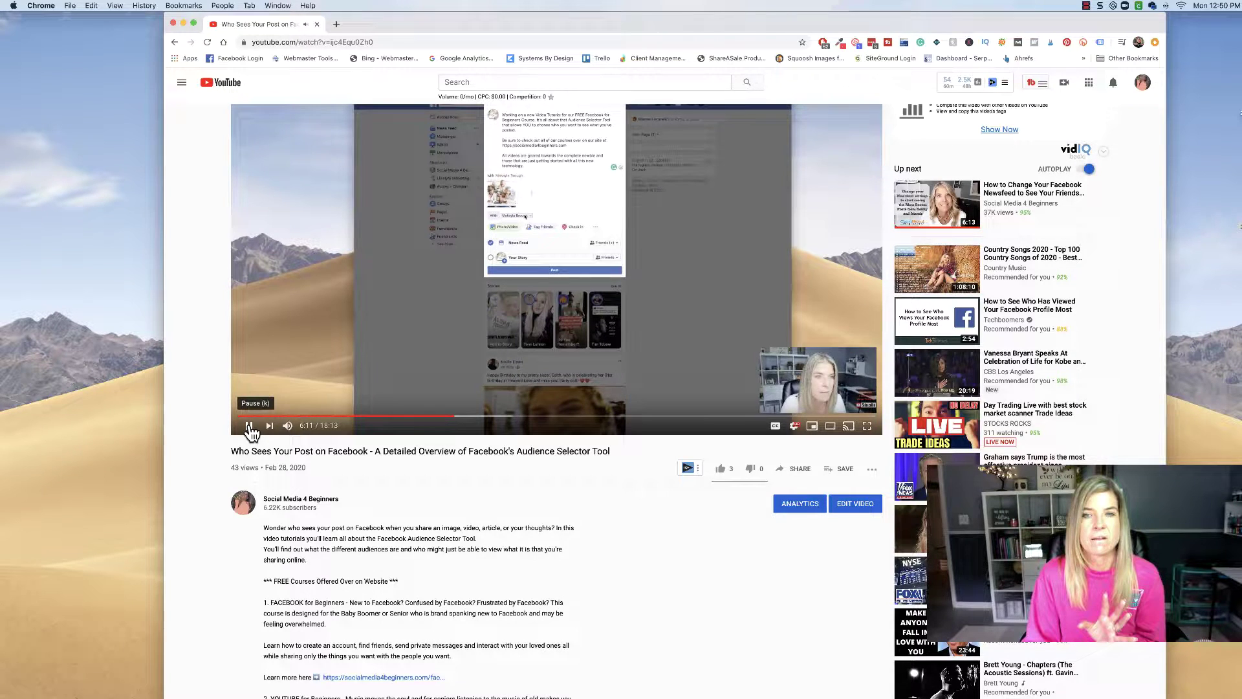
pyautogui.click(250, 427)
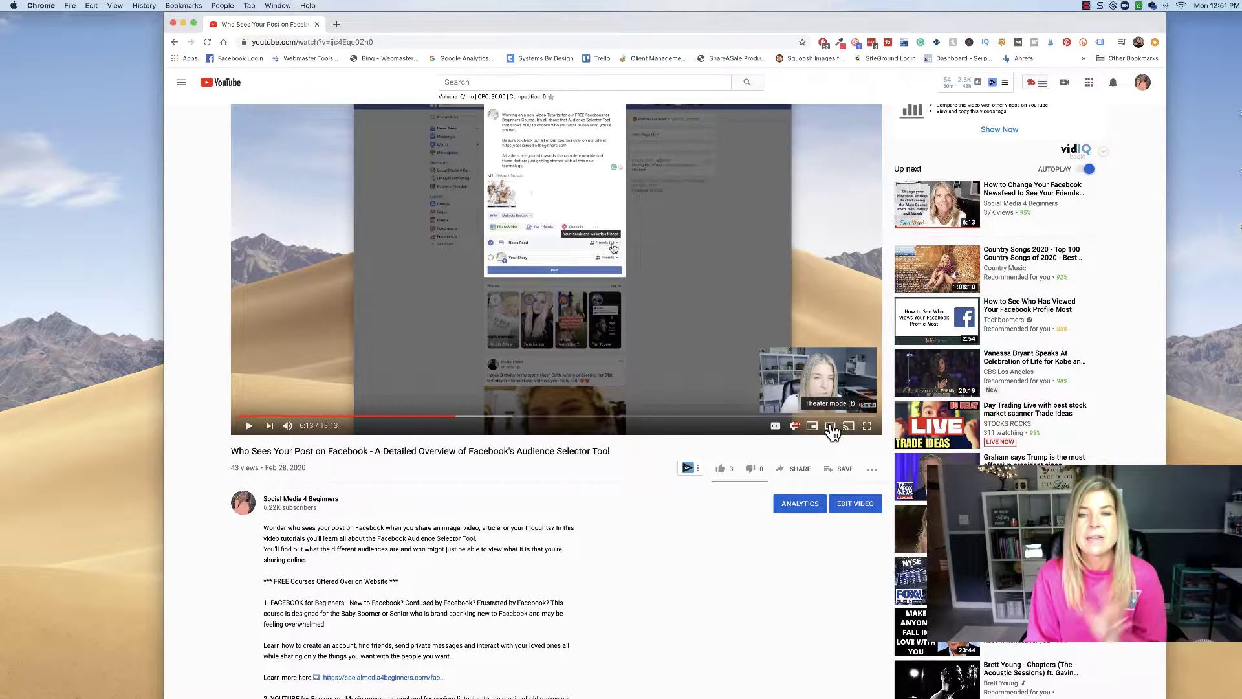
pyautogui.click(797, 427)
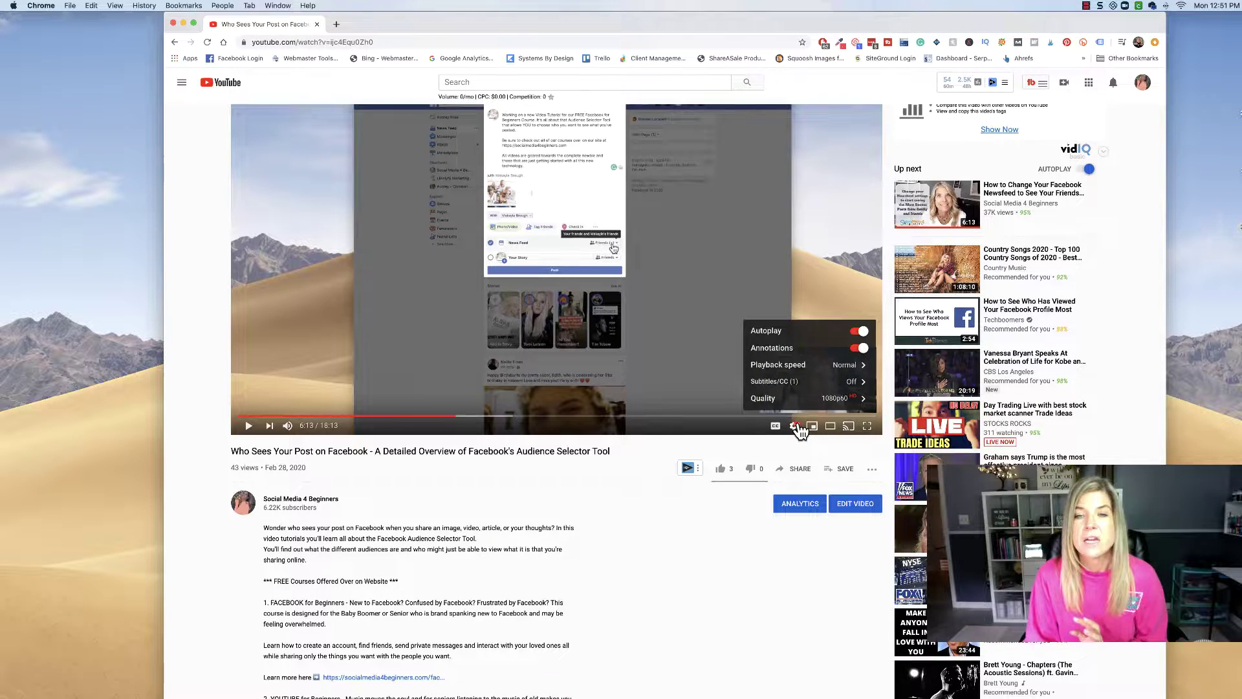
pyautogui.click(789, 366)
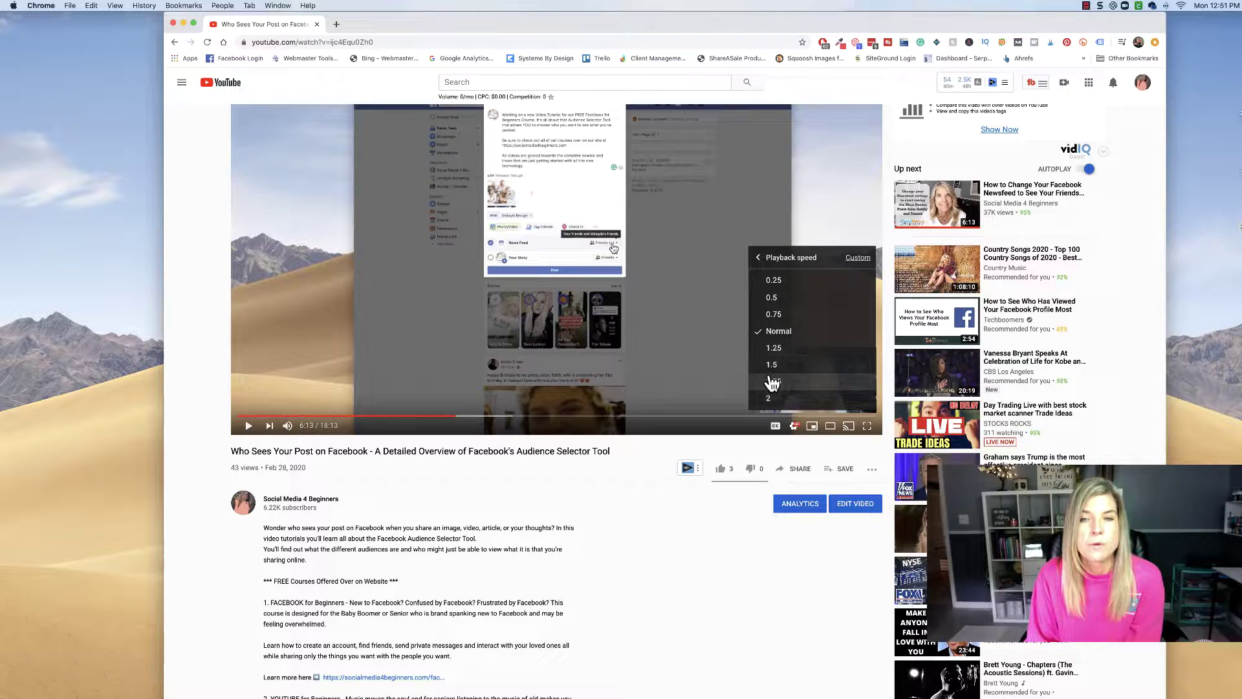
# - Play the video briefly at 0.5 speed, then at 0.25 speed, pausing each time
pyautogui.click(778, 298)
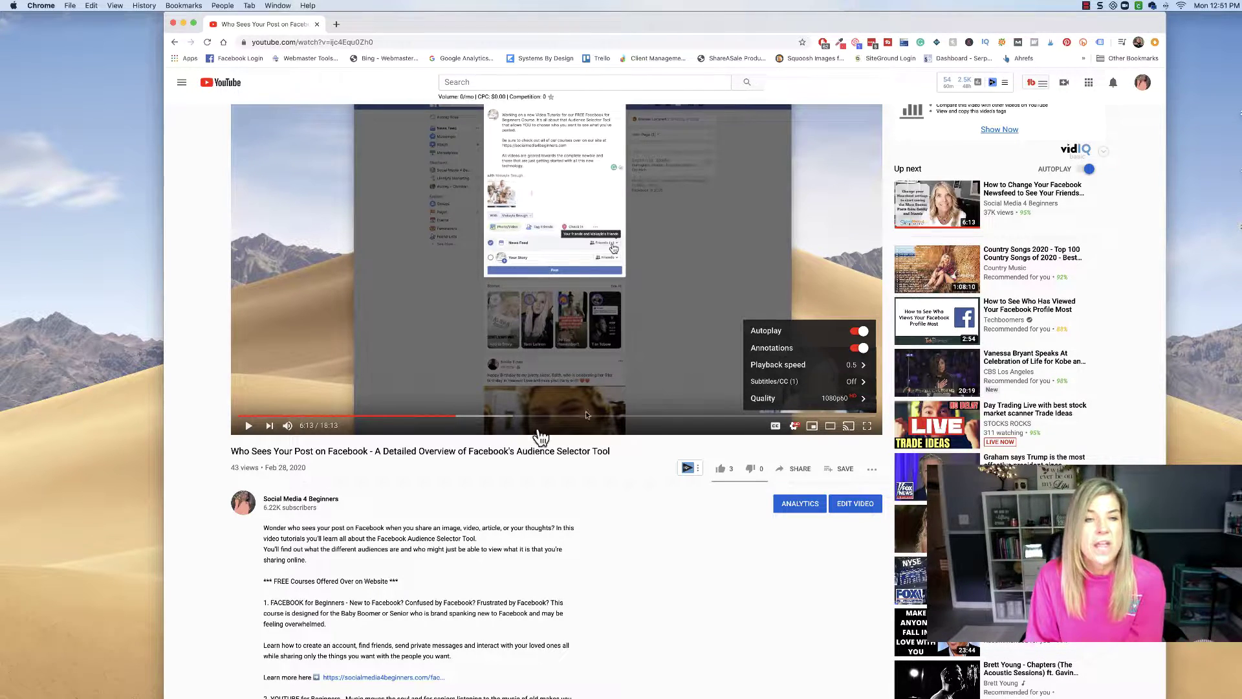
pyautogui.click(249, 426)
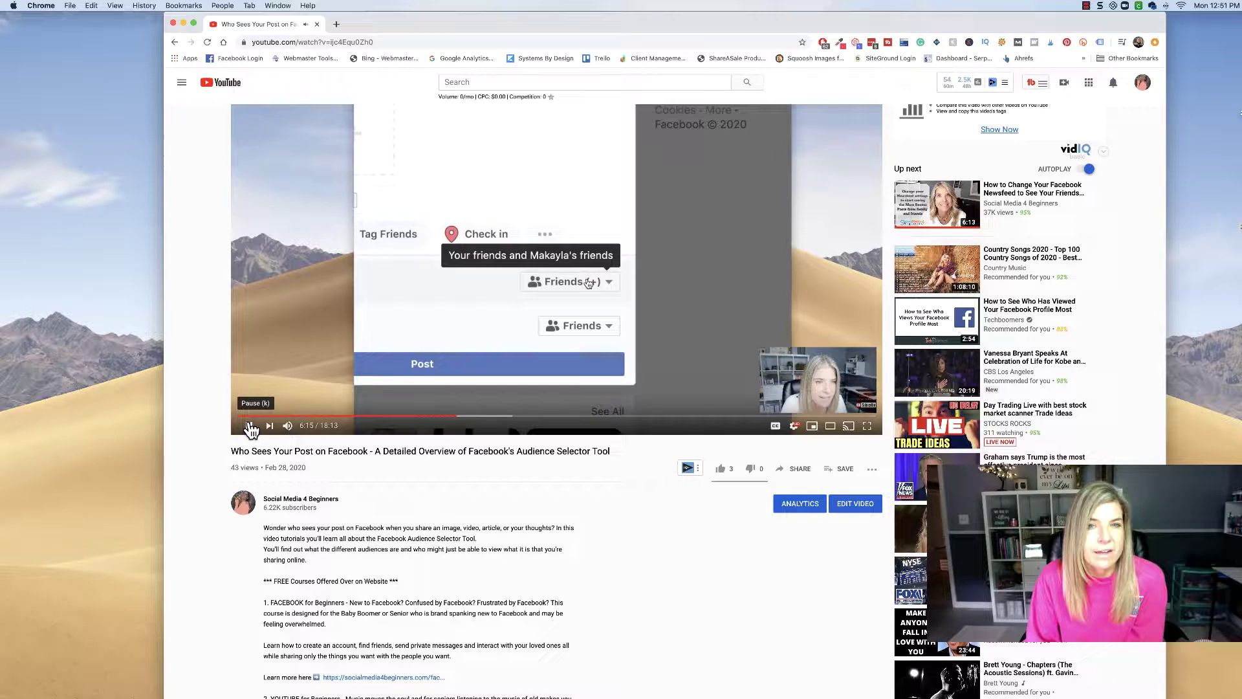
pyautogui.click(249, 427)
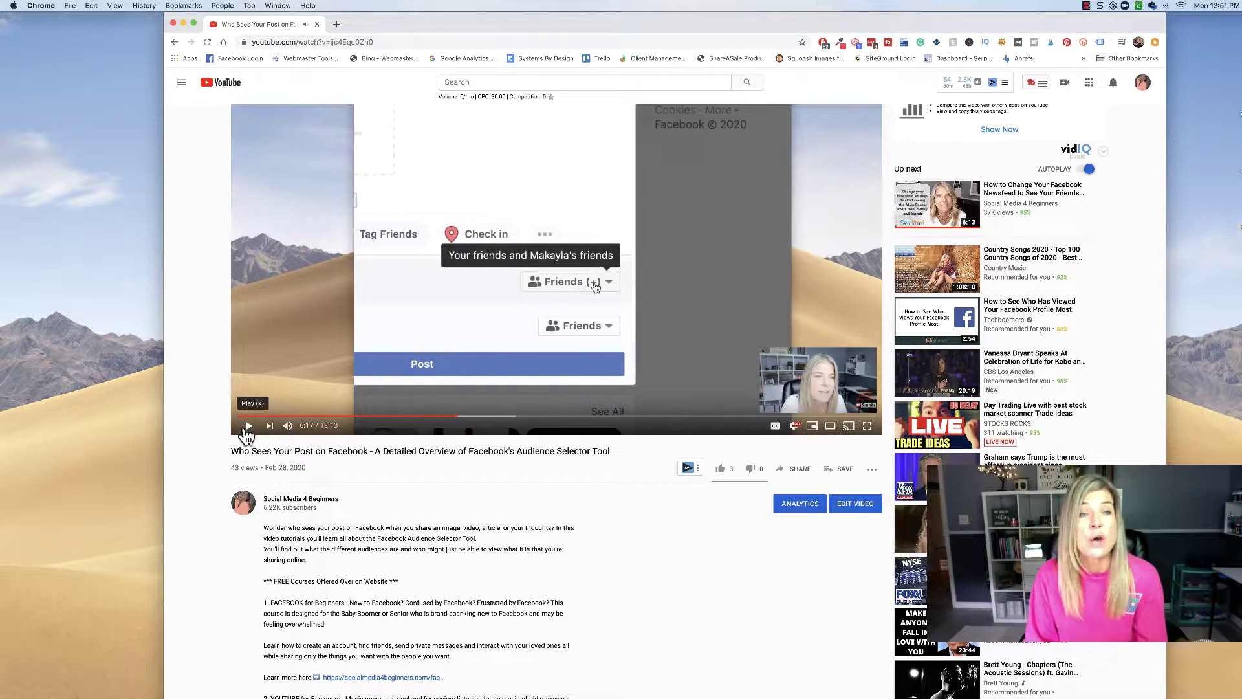
pyautogui.click(797, 428)
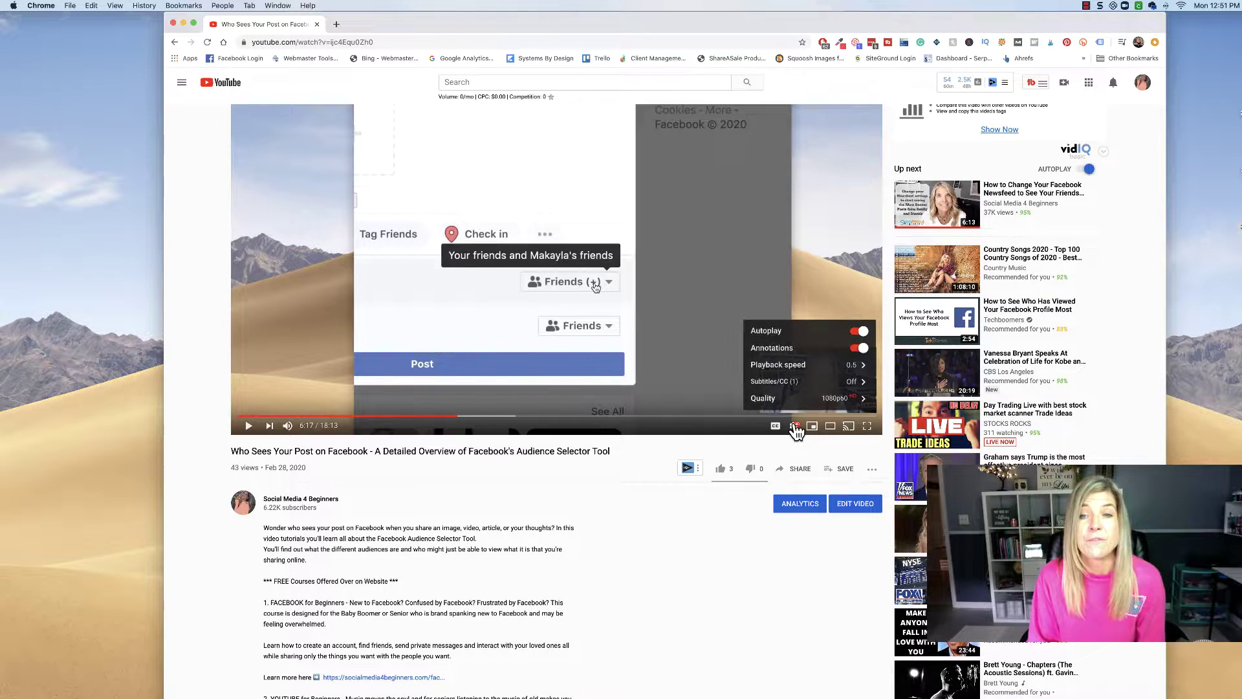
pyautogui.click(785, 372)
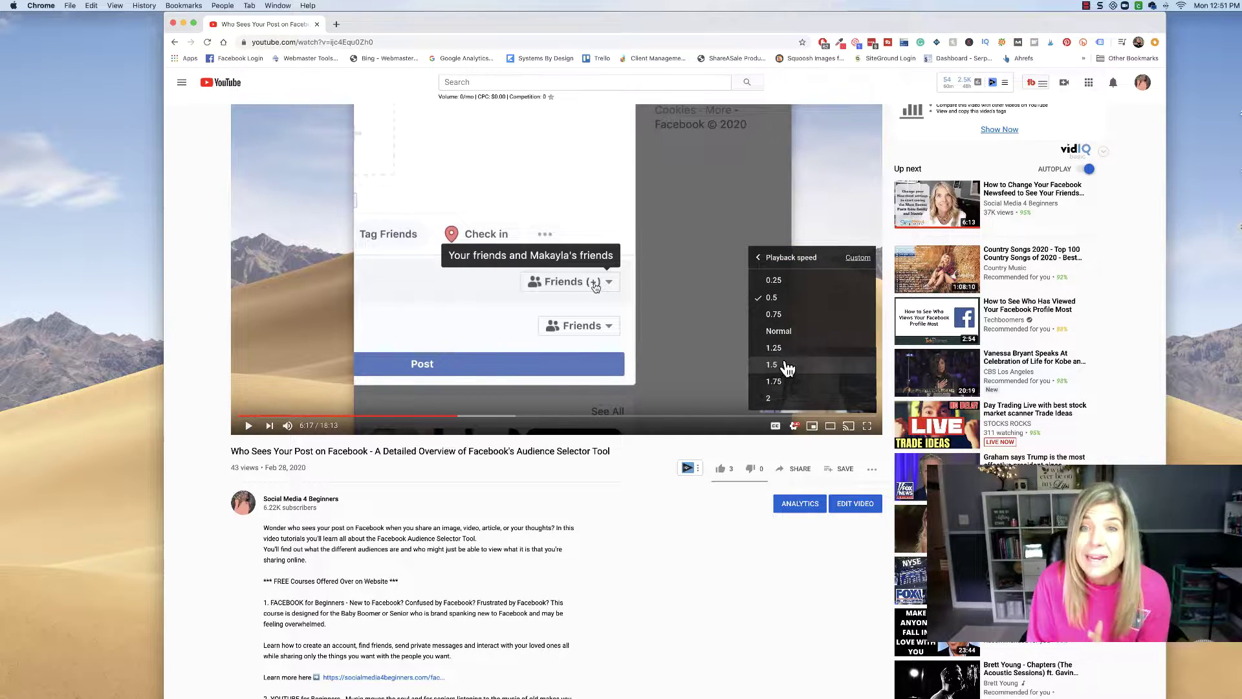
pyautogui.click(779, 284)
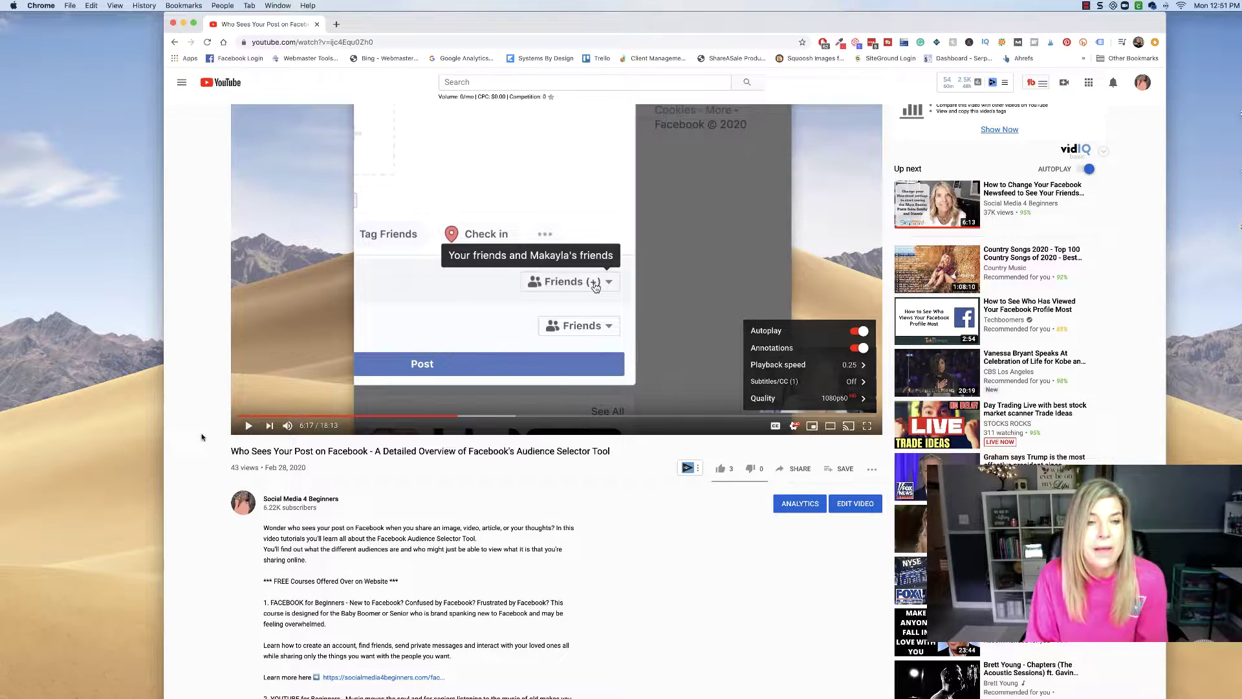
pyautogui.click(249, 428)
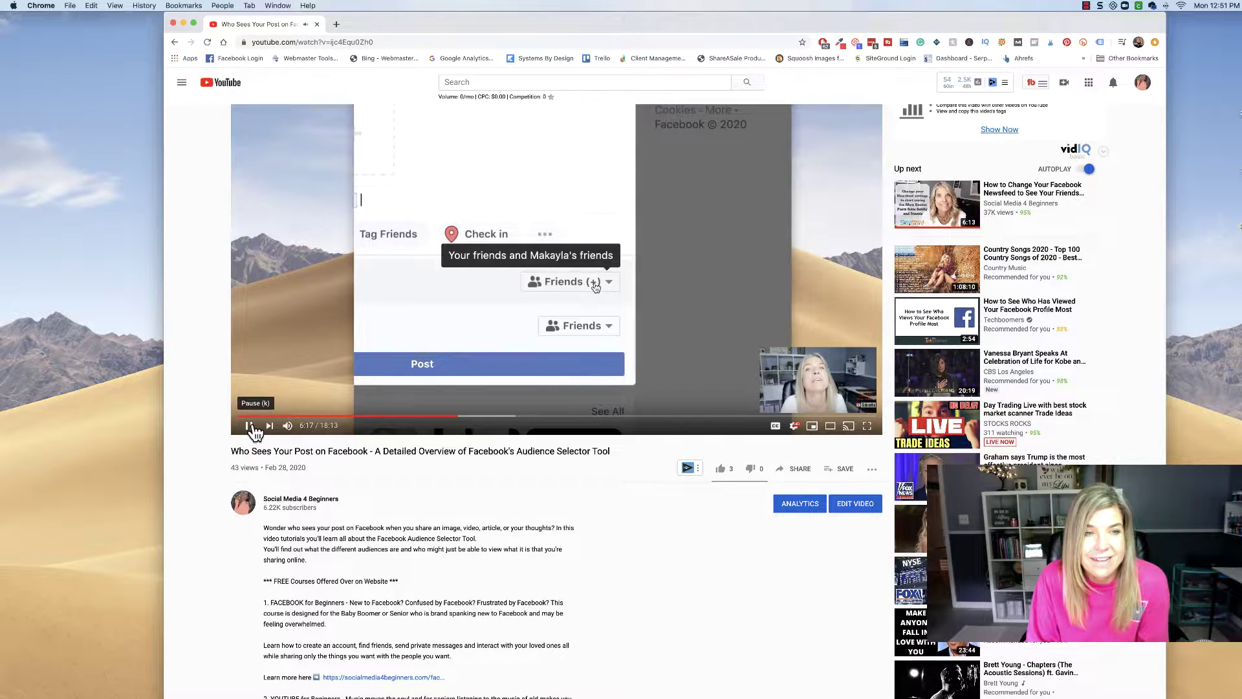
pyautogui.click(249, 427)
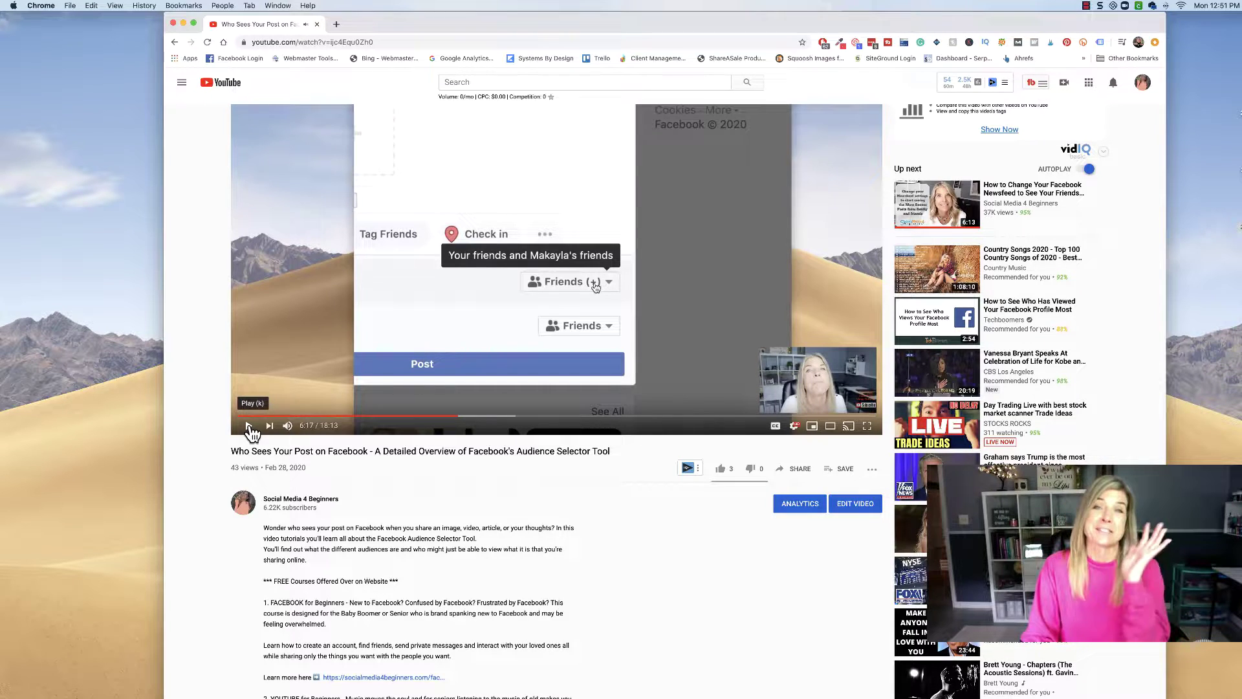
# - Set the playback speed to 2x, play briefly and pause at 6:23
pyautogui.click(795, 427)
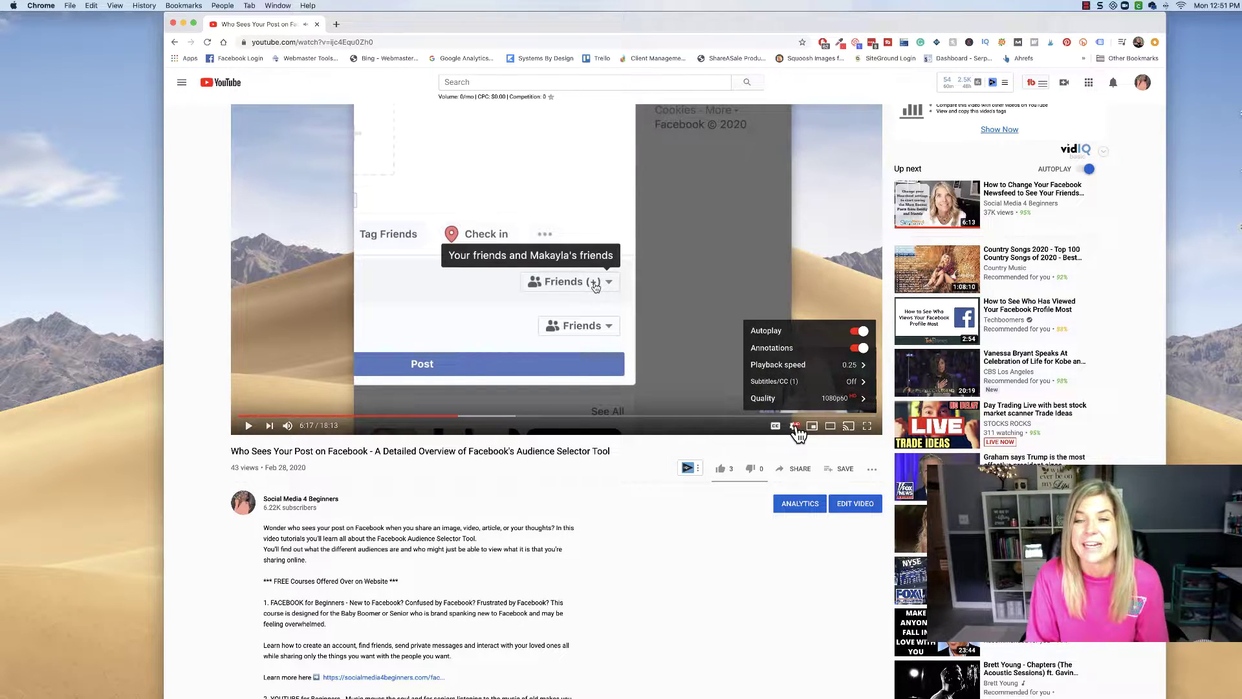
pyautogui.click(786, 365)
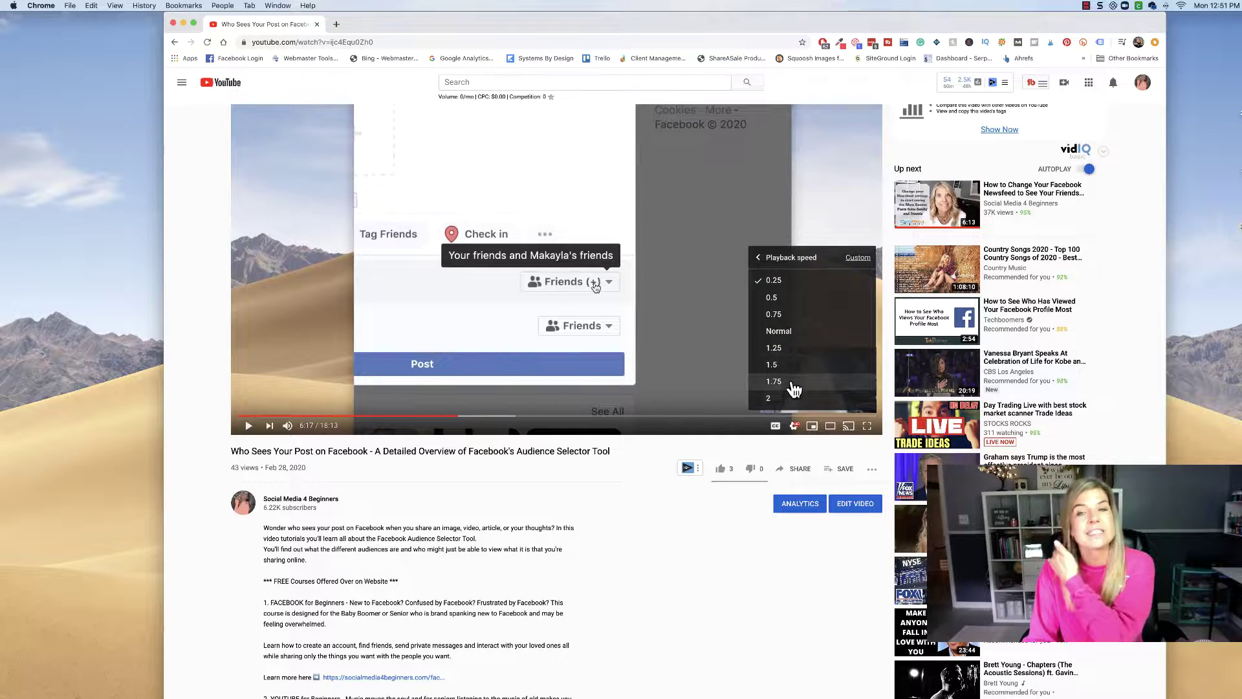
pyautogui.click(774, 398)
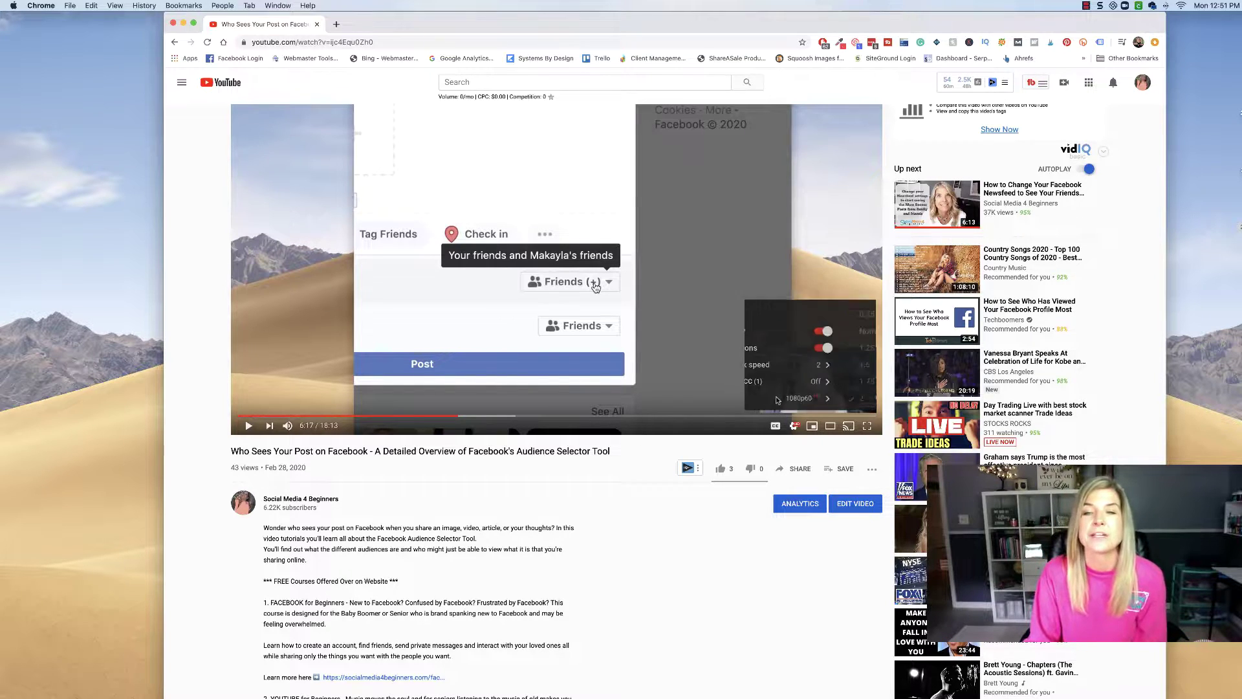
pyautogui.click(249, 428)
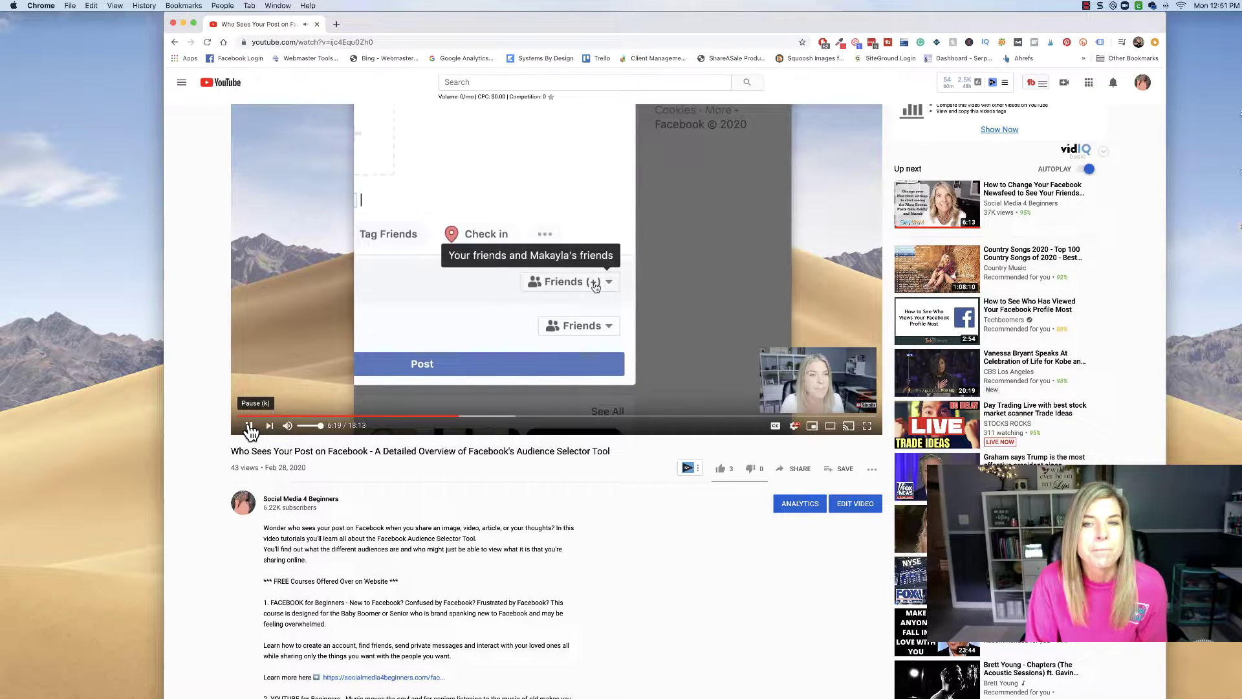
pyautogui.click(250, 427)
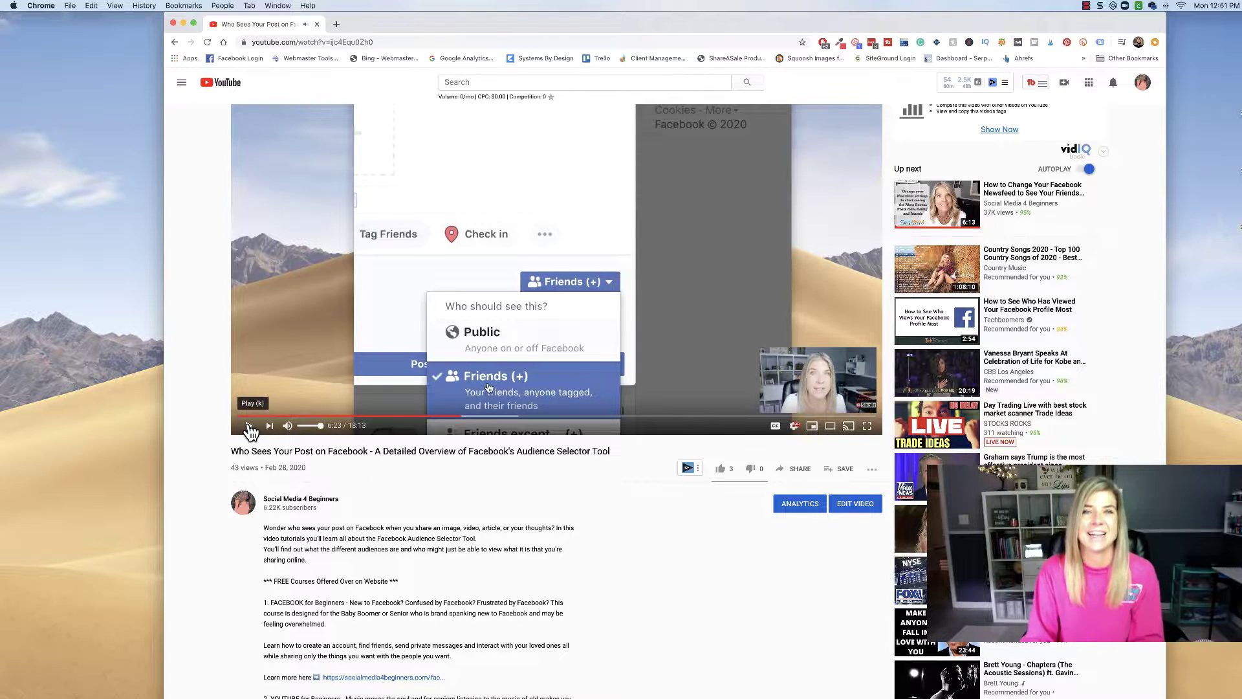
pyautogui.click(794, 426)
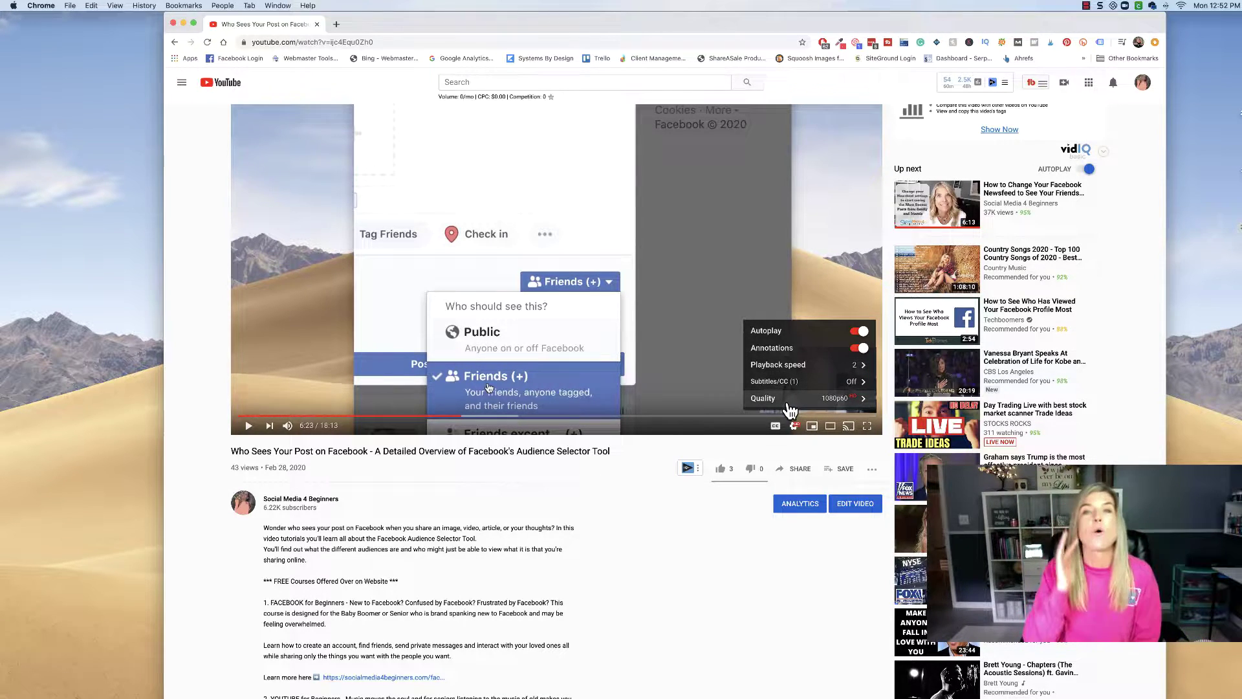
# - Choose 480p in the Quality list instead of 1080p60
pyautogui.click(787, 405)
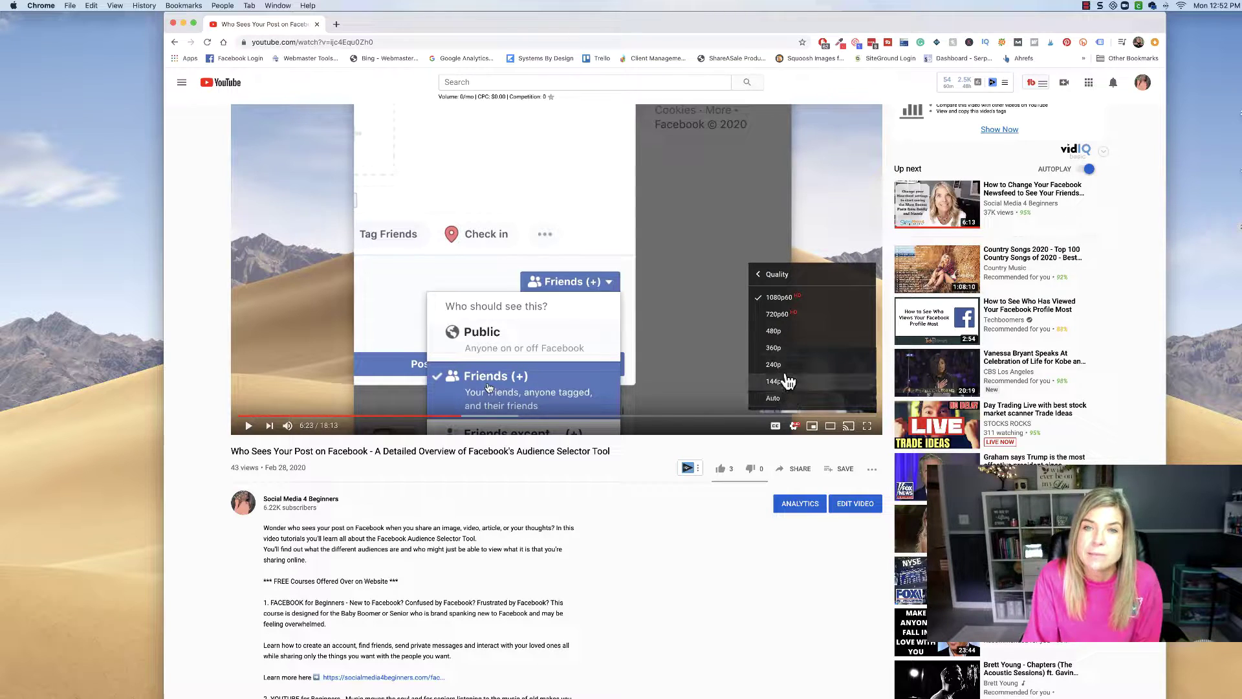
pyautogui.click(783, 333)
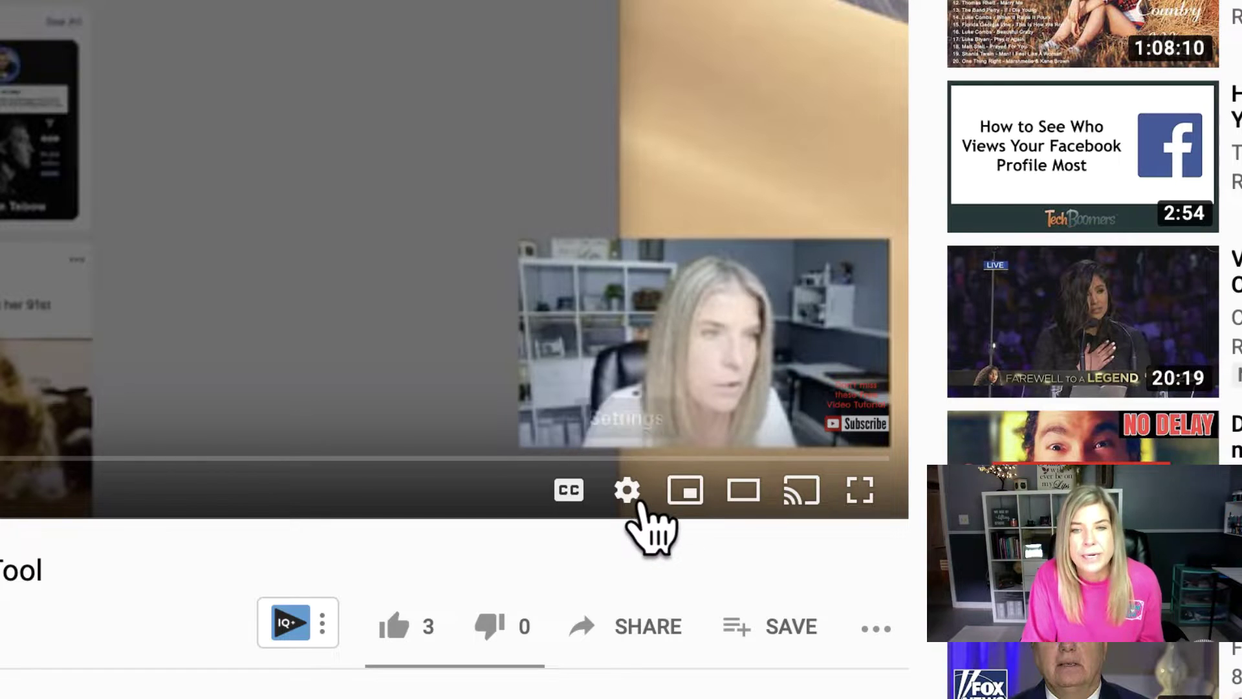
# - Pick 720p60 under Settings > Quality, then reopen the quality list for 1080p60
pyautogui.click(626, 492)
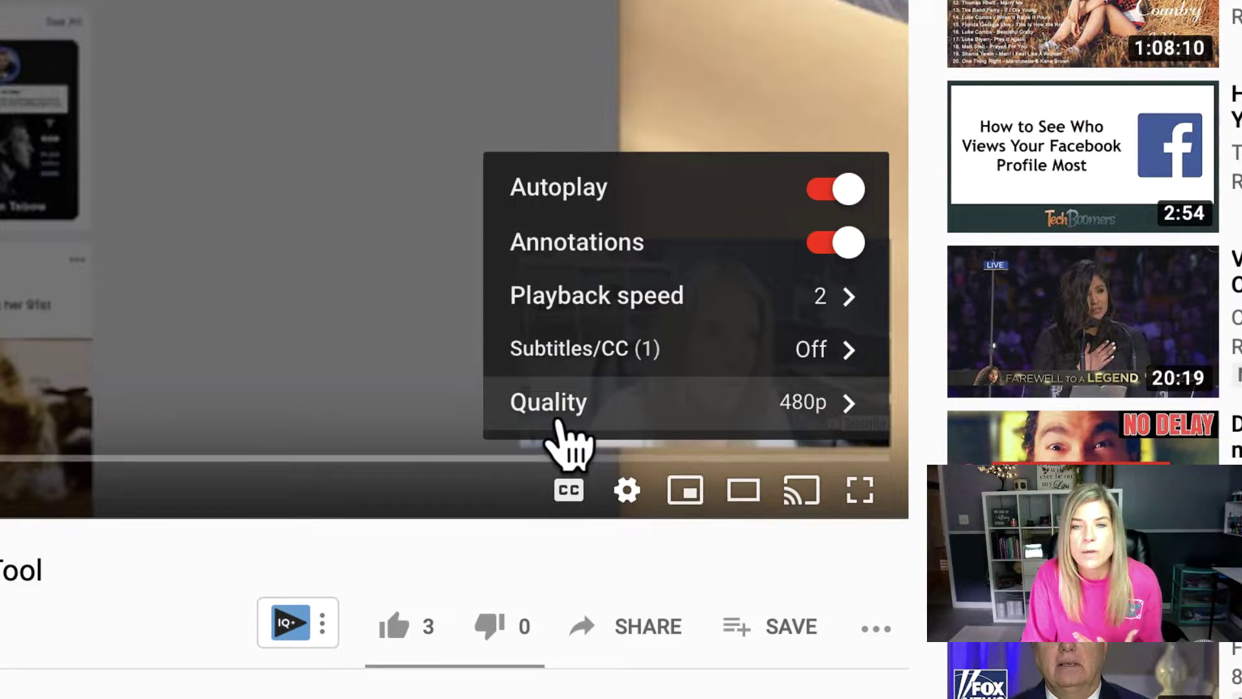
pyautogui.click(730, 403)
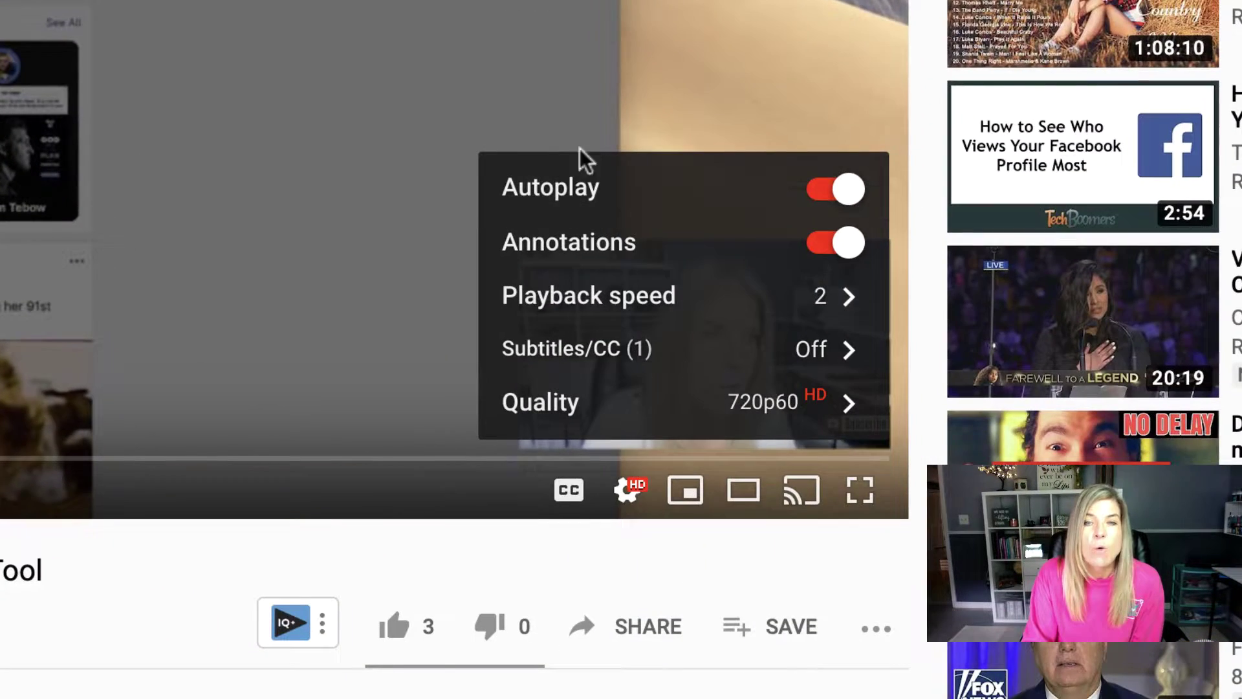
pyautogui.click(565, 405)
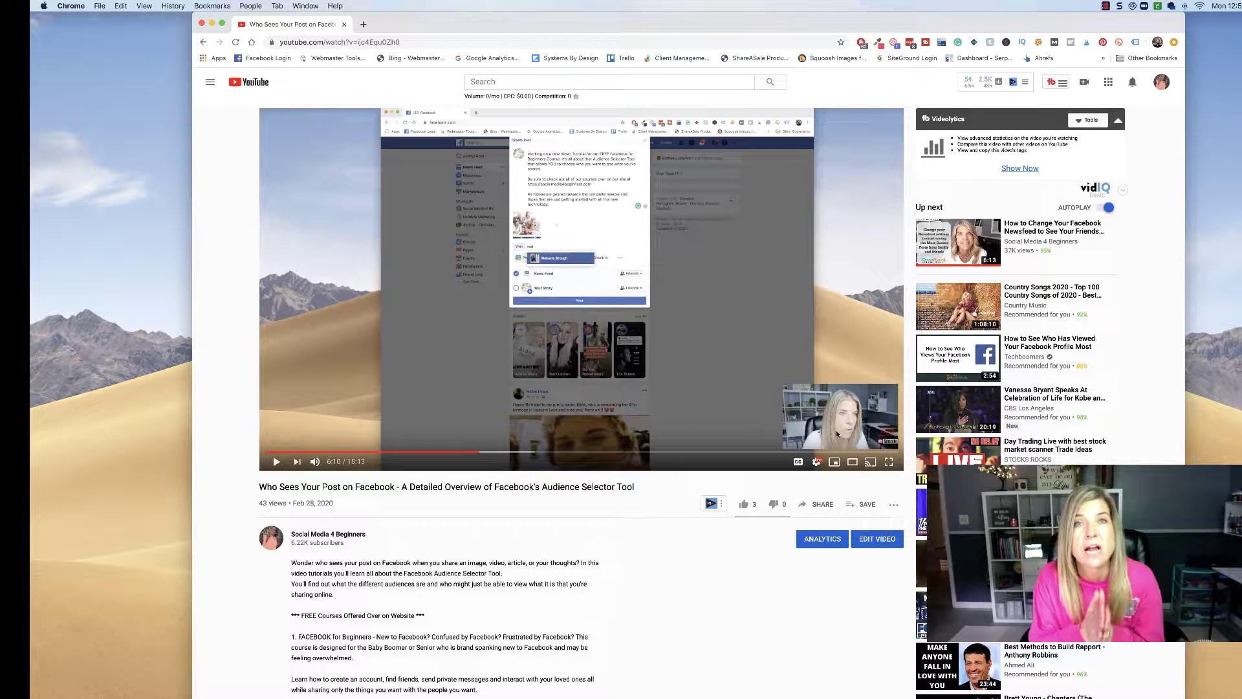
# - Select 480p under Settings > Quality and reopen the list to show 480p checked
pyautogui.click(818, 464)
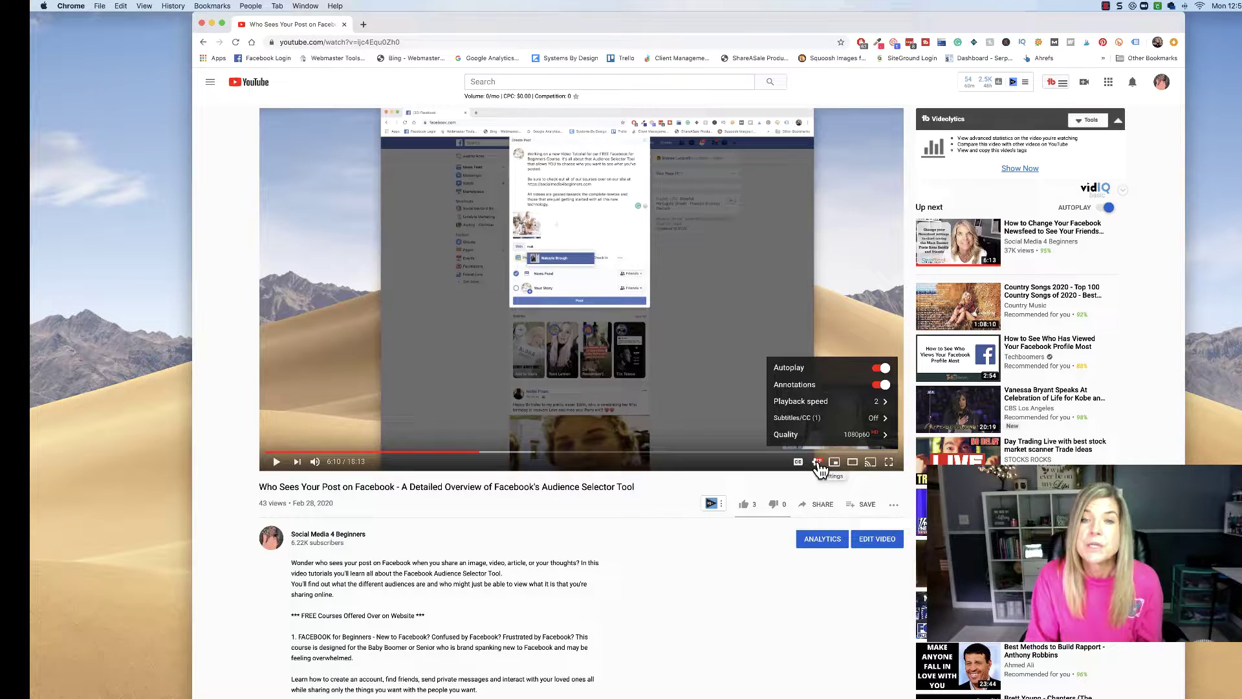
pyautogui.click(805, 438)
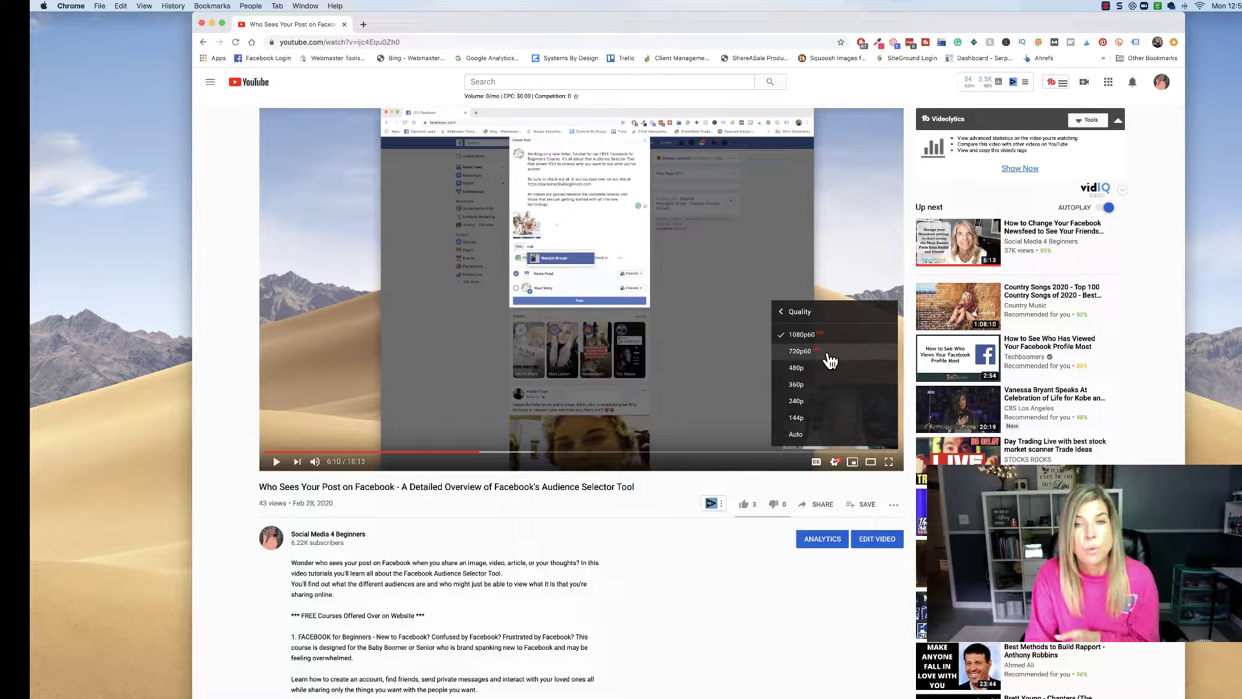
pyautogui.click(795, 368)
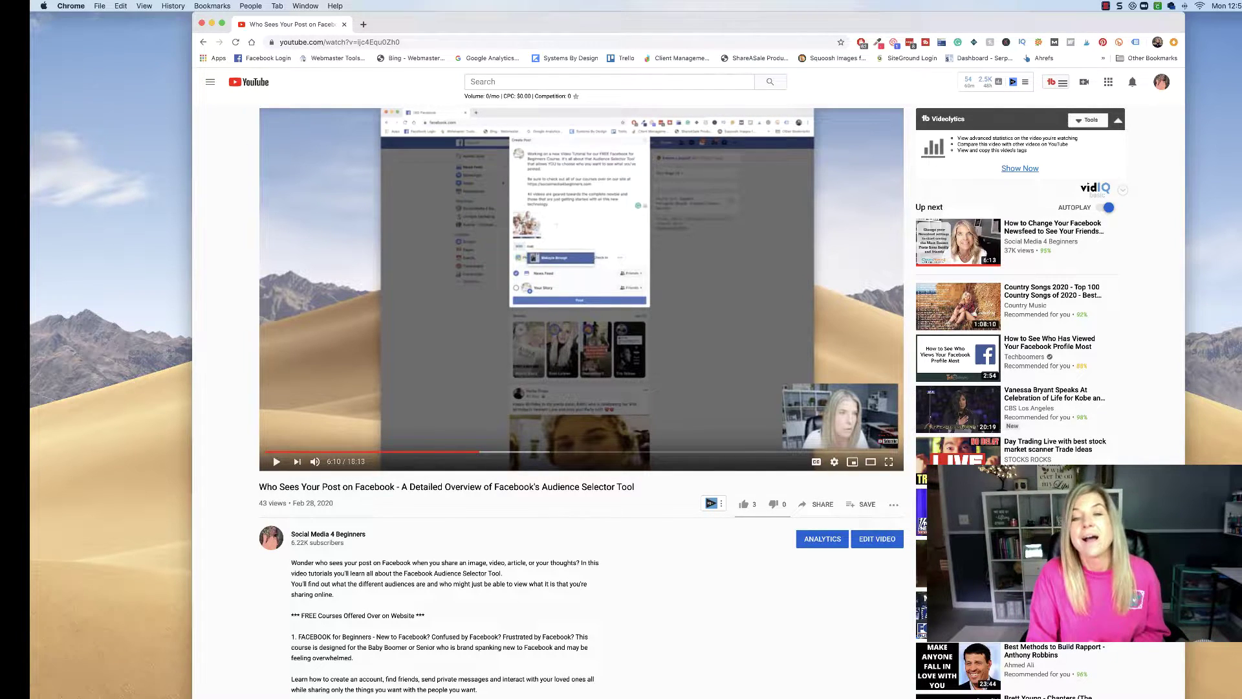
pyautogui.click(834, 465)
pyautogui.click(821, 437)
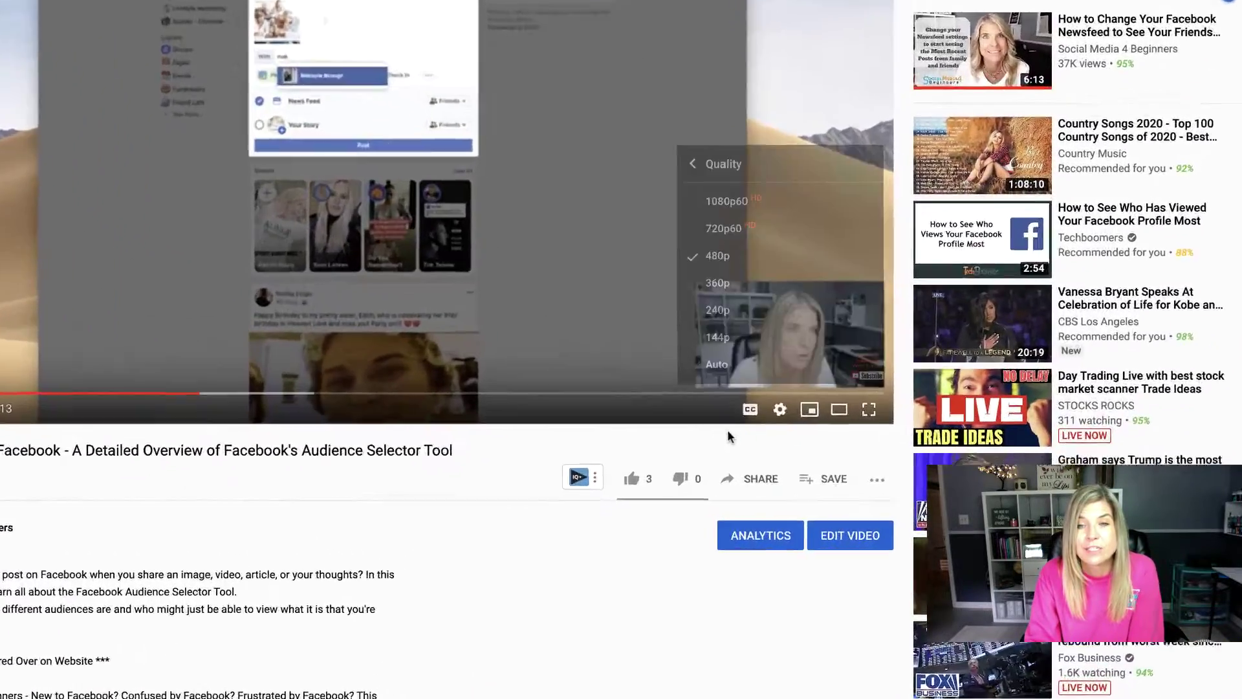
# - Close the Quality menu, switch to theater mode, and scroll through the description and back
pyautogui.click(781, 461)
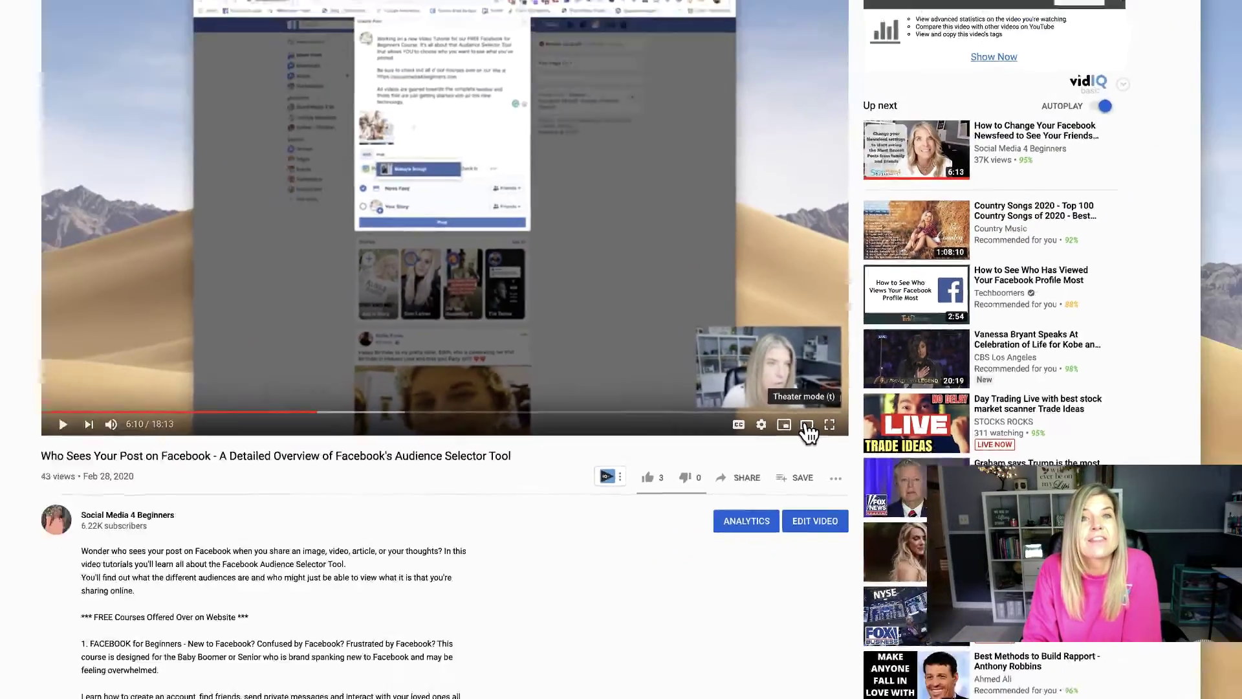
pyautogui.click(794, 333)
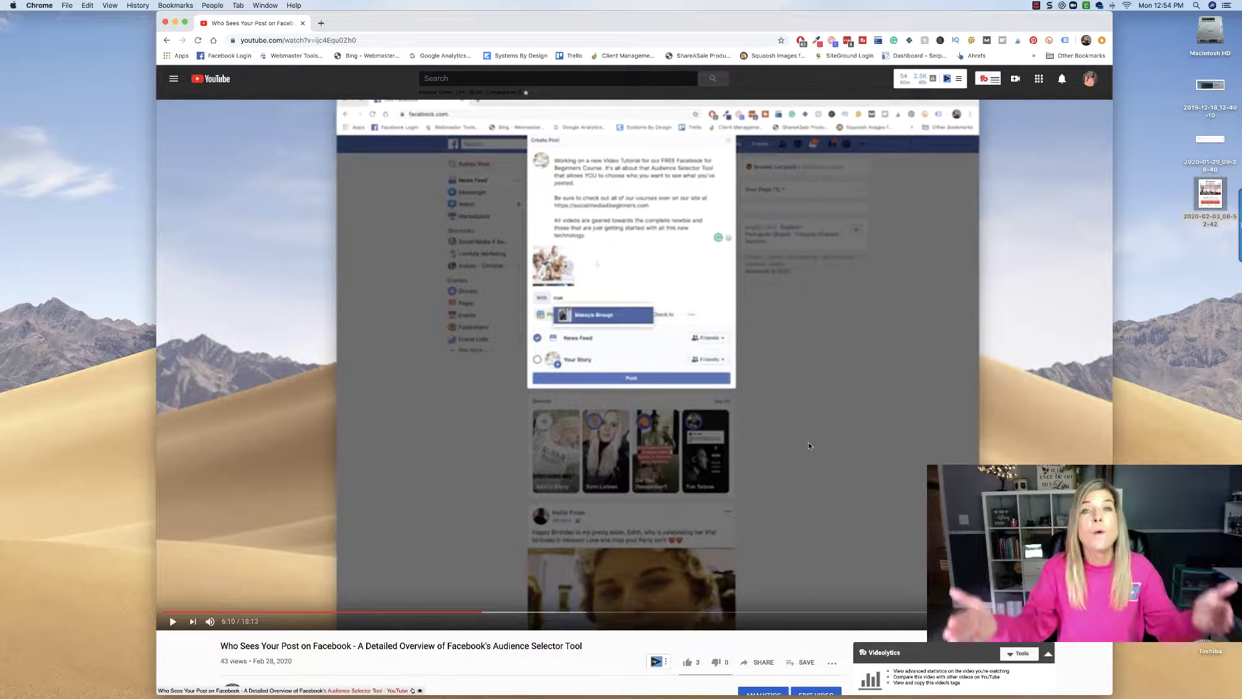
pyautogui.scroll(-5, 809, 446)
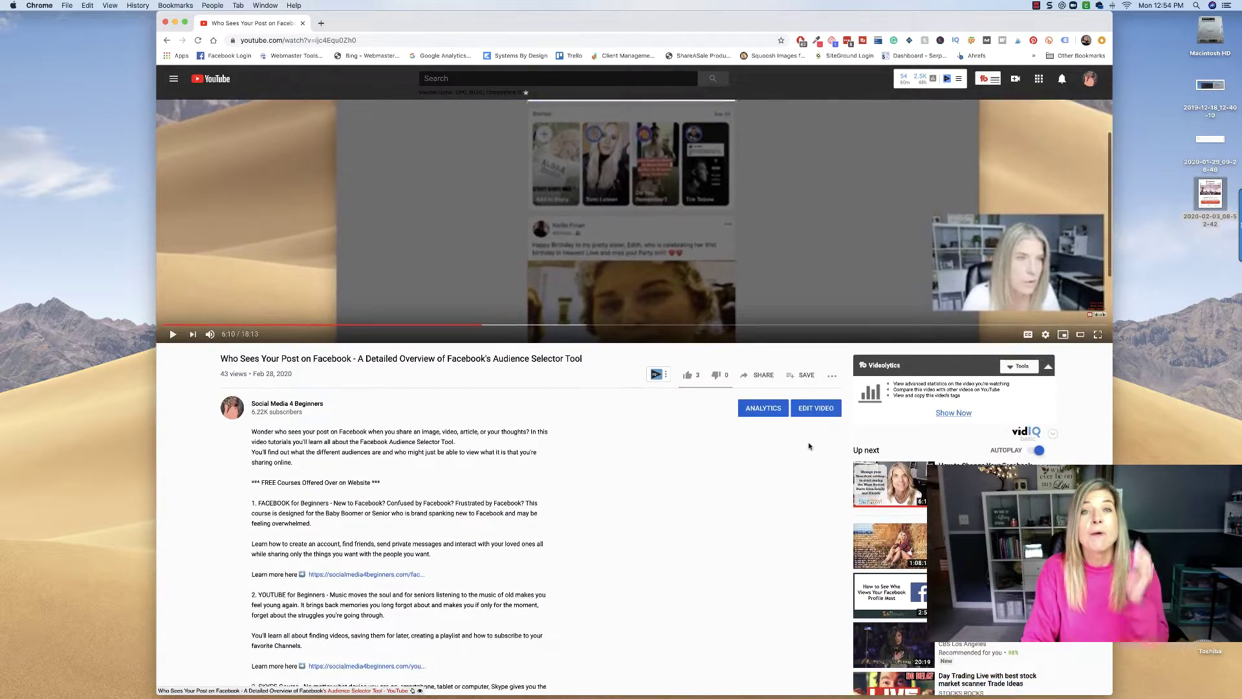
pyautogui.scroll(-5, 757, 461)
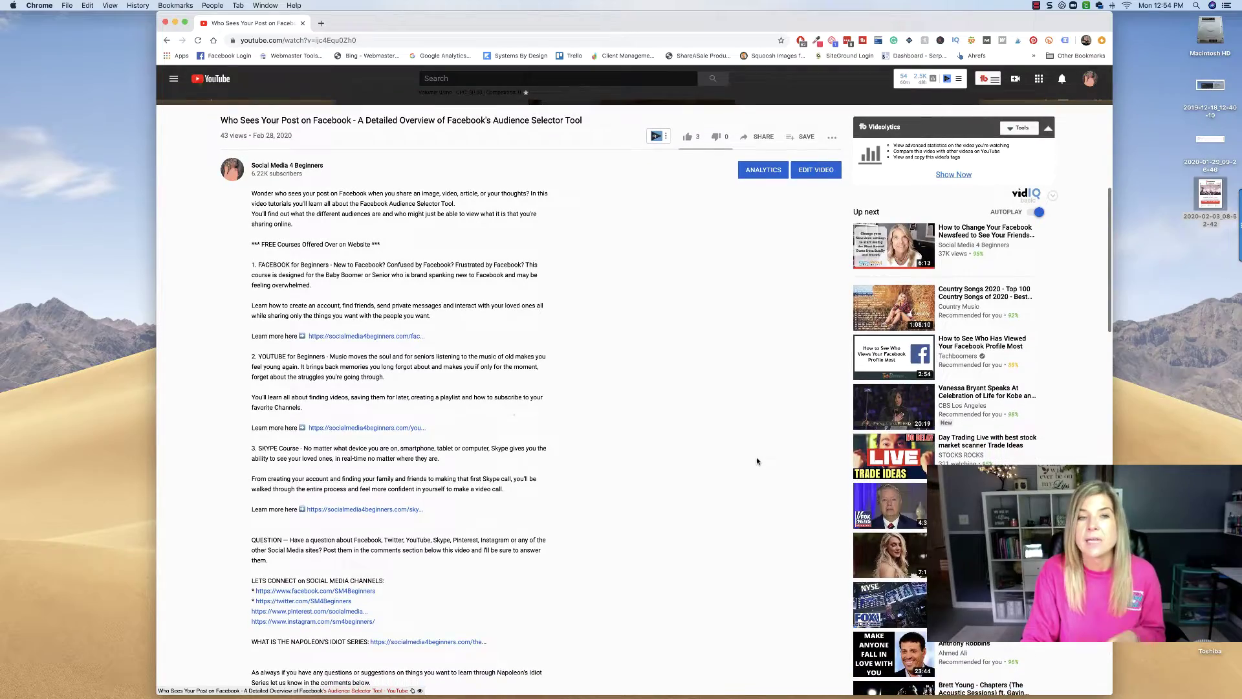
pyautogui.scroll(-10, 414, 384)
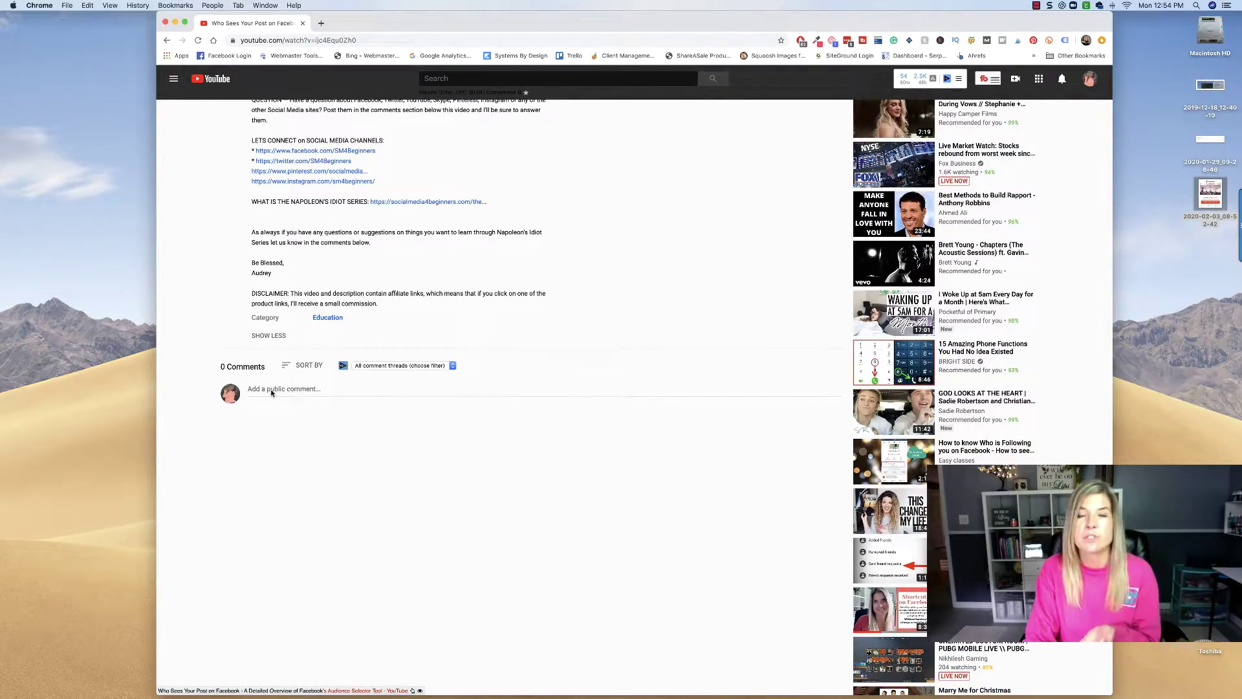
pyautogui.scroll(9, 599, 420)
pyautogui.scroll(-6, 1006, 391)
pyautogui.scroll(5, 999, 392)
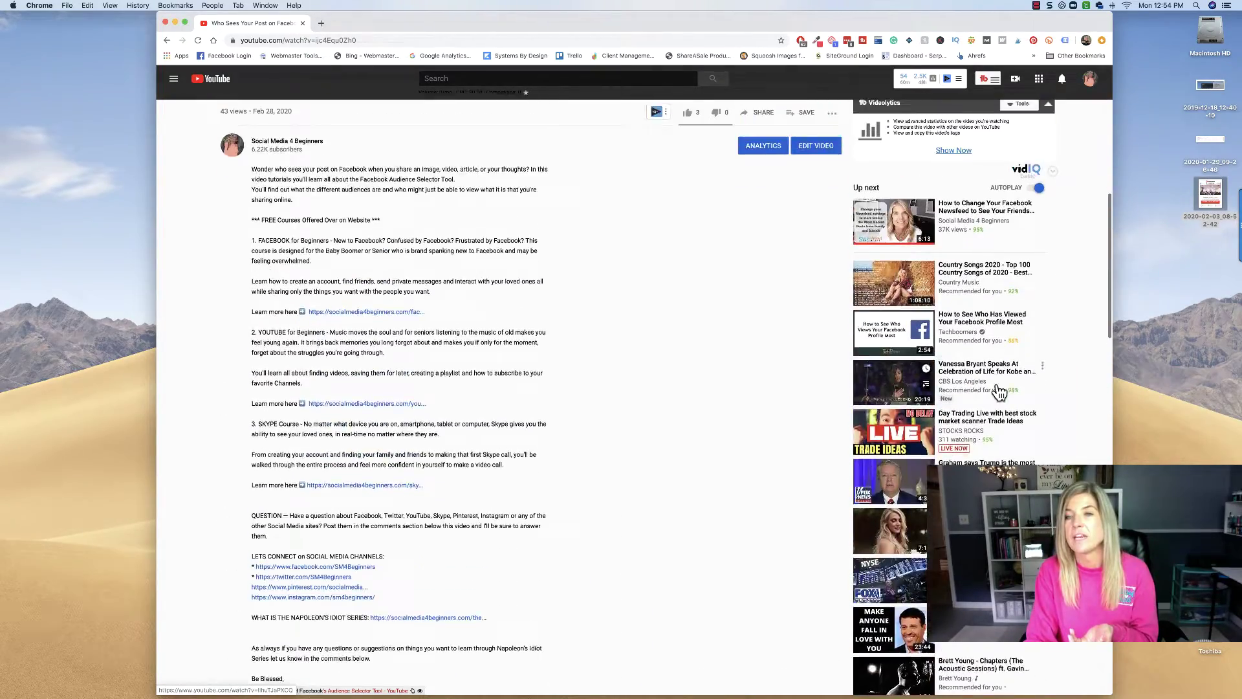
pyautogui.scroll(8, 999, 392)
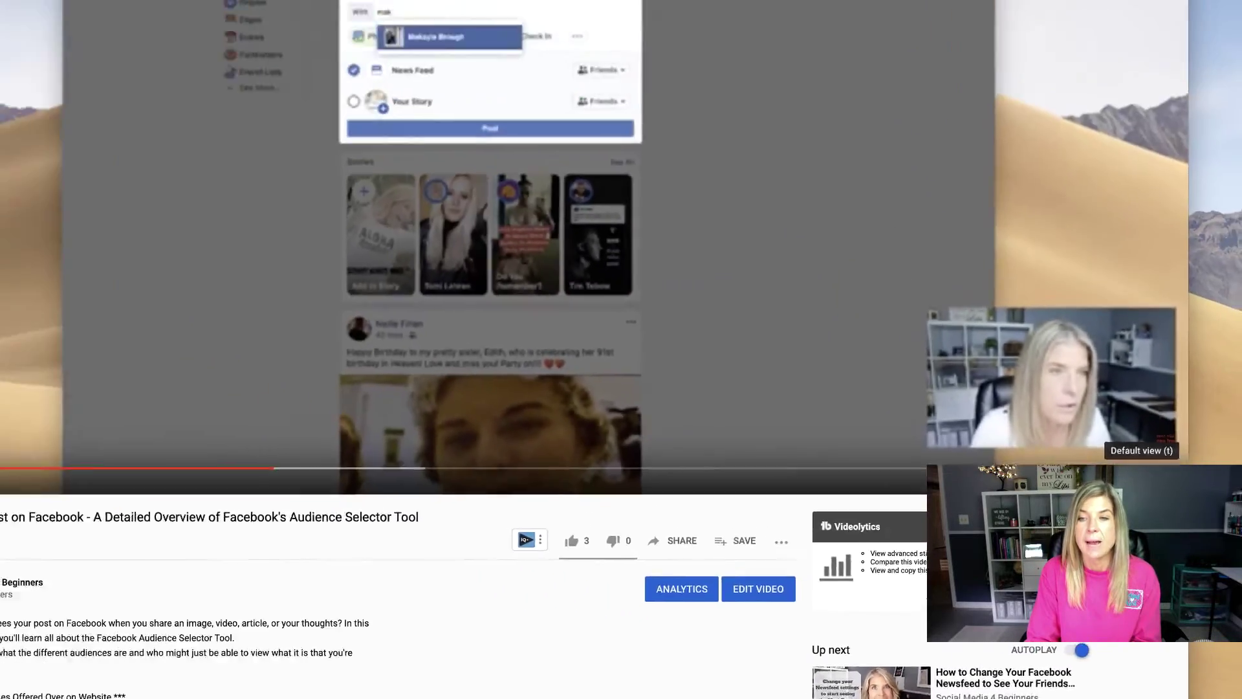
# - Switch the player back to default view with Up next beside it, scrolled to the top
pyautogui.click(1143, 317)
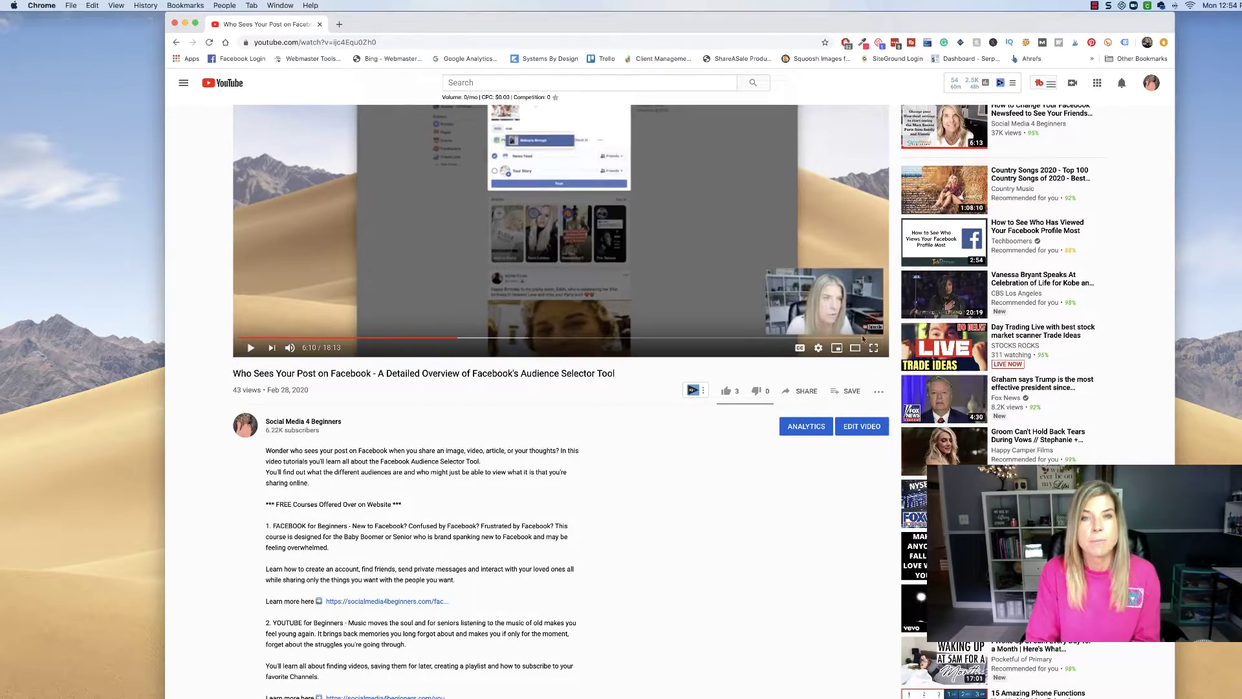
pyautogui.scroll(3, 634, 437)
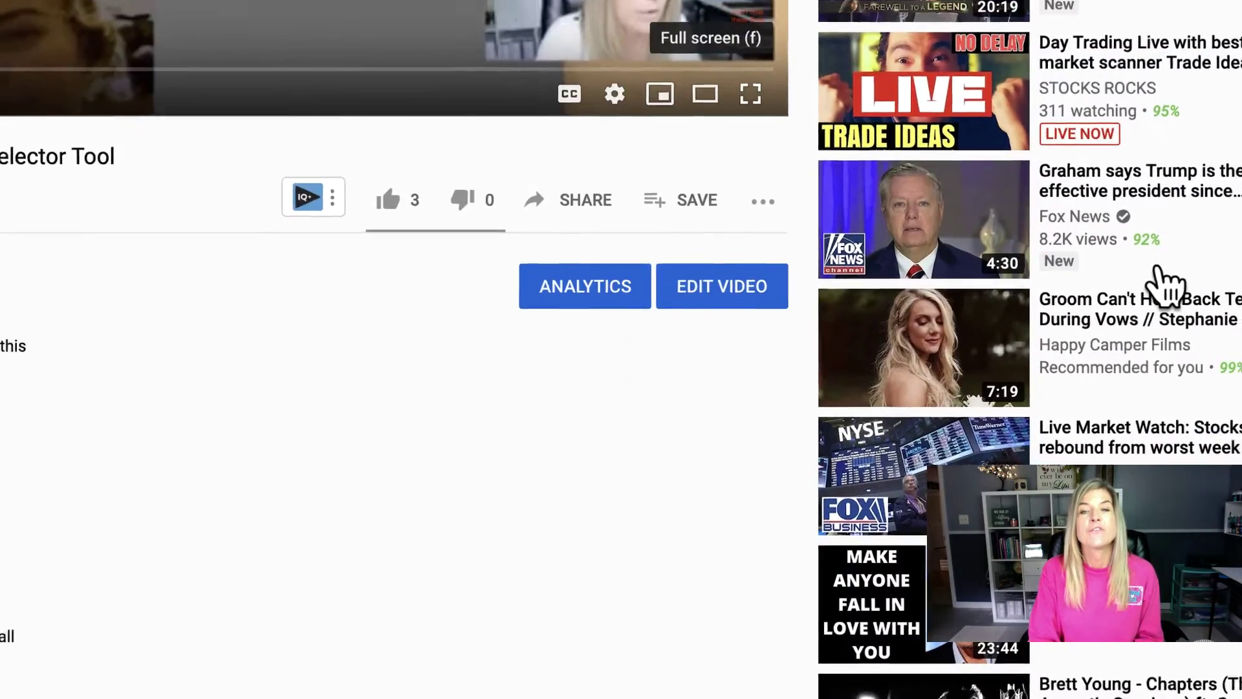
# - Watch the video full screen, pause it at 6:57, and exit full screen
pyautogui.click(1173, 260)
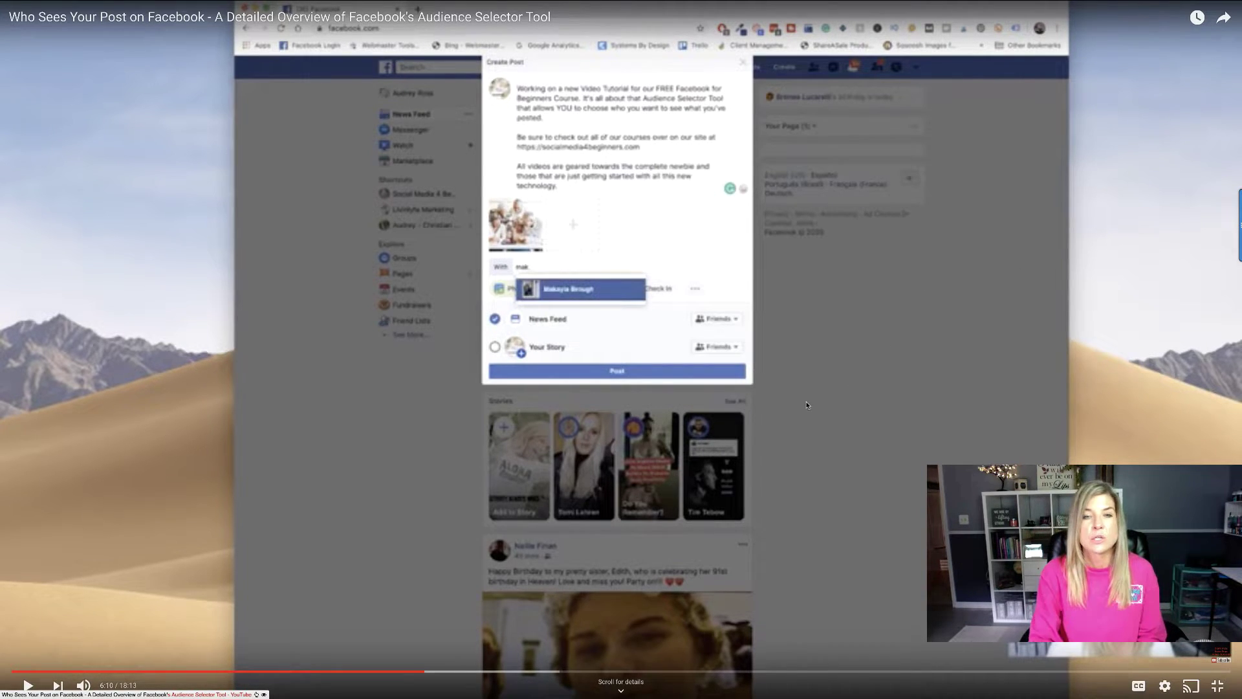
pyautogui.click(26, 686)
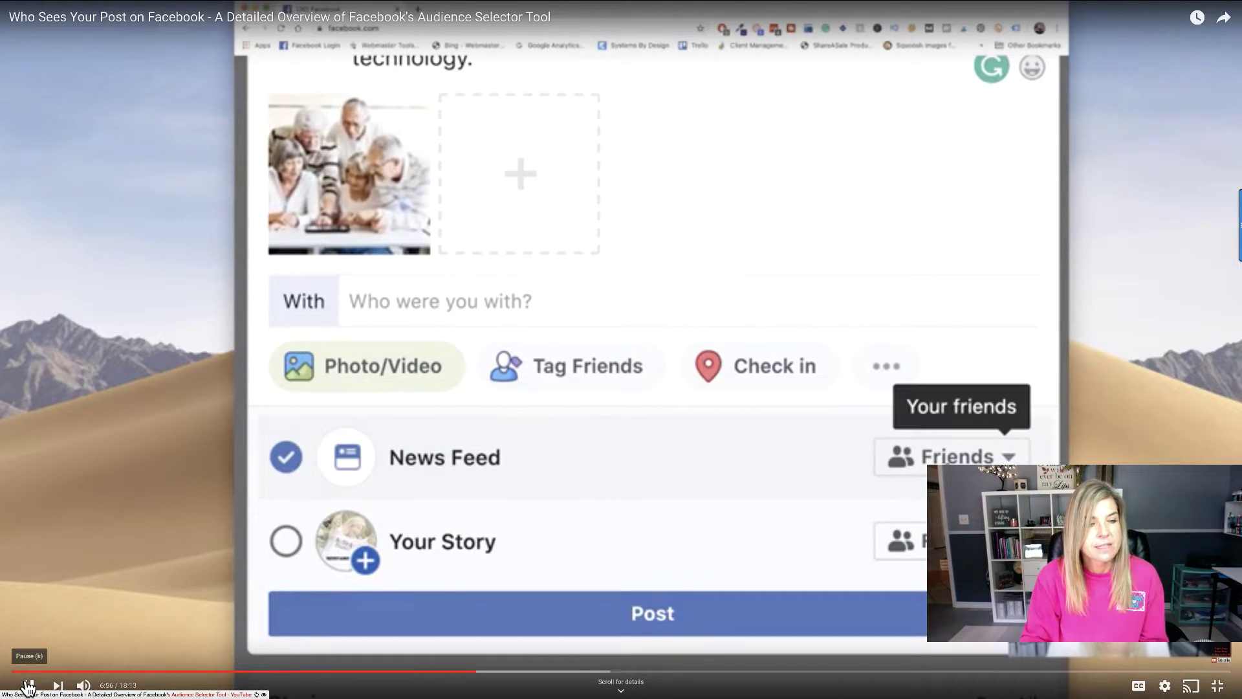
pyautogui.click(25, 687)
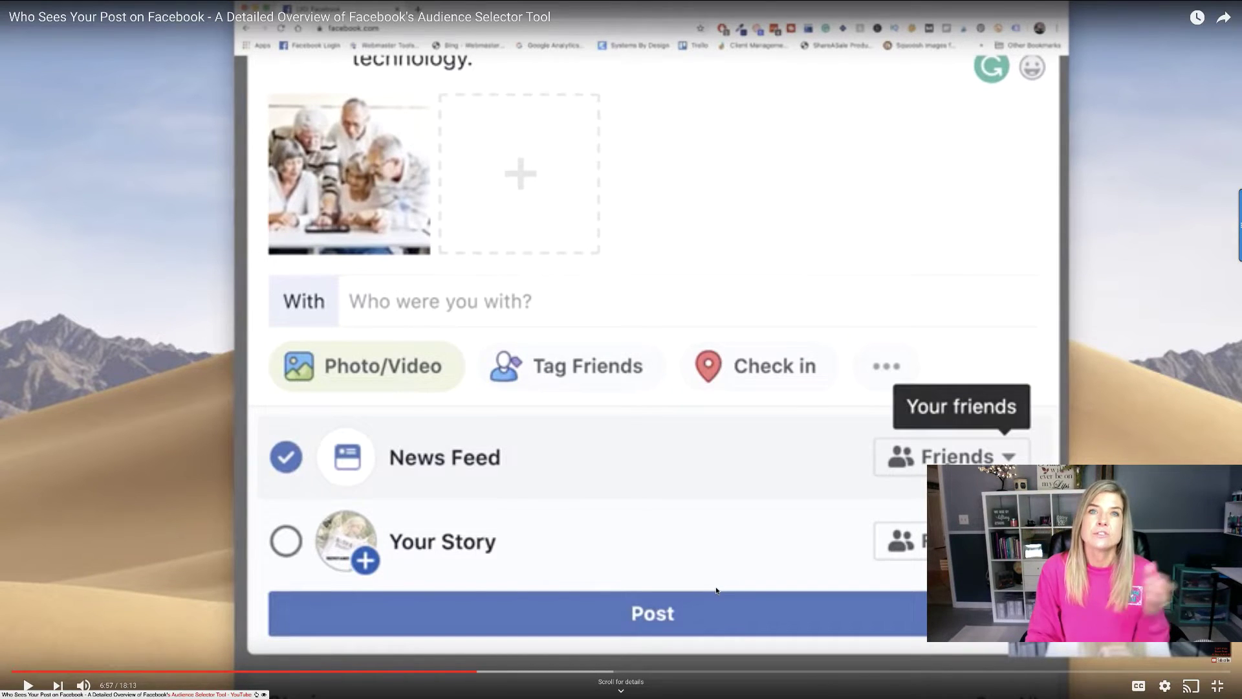
pyautogui.click(1219, 689)
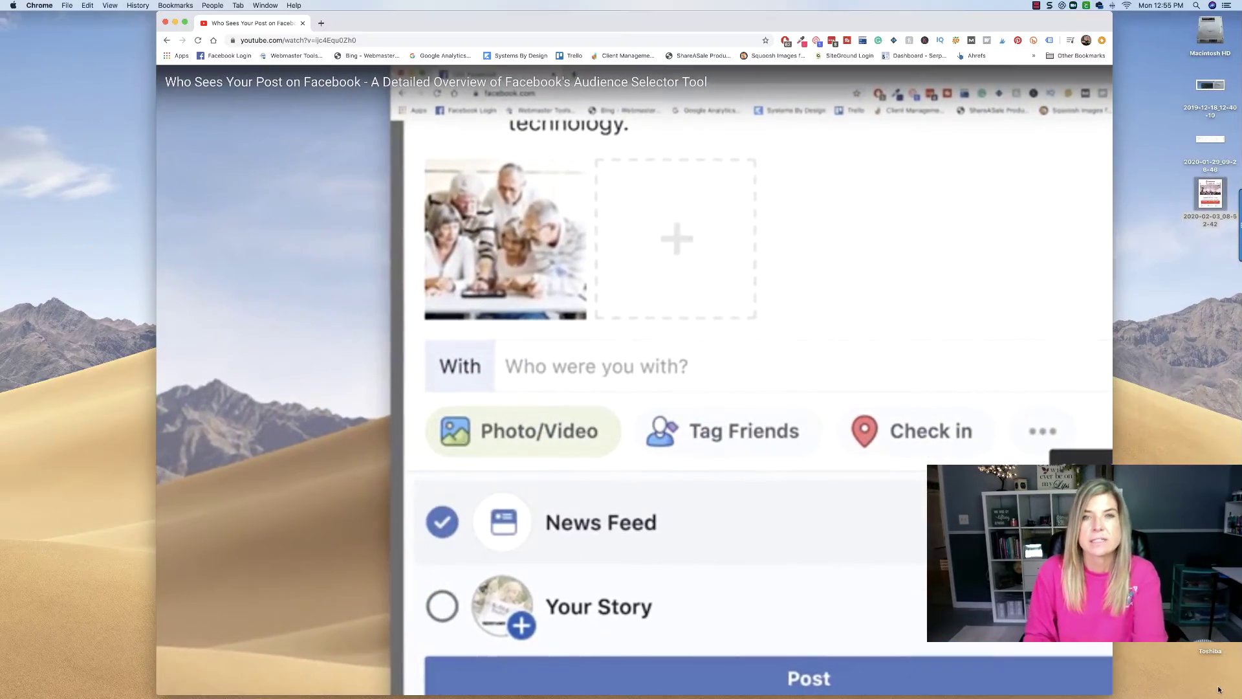